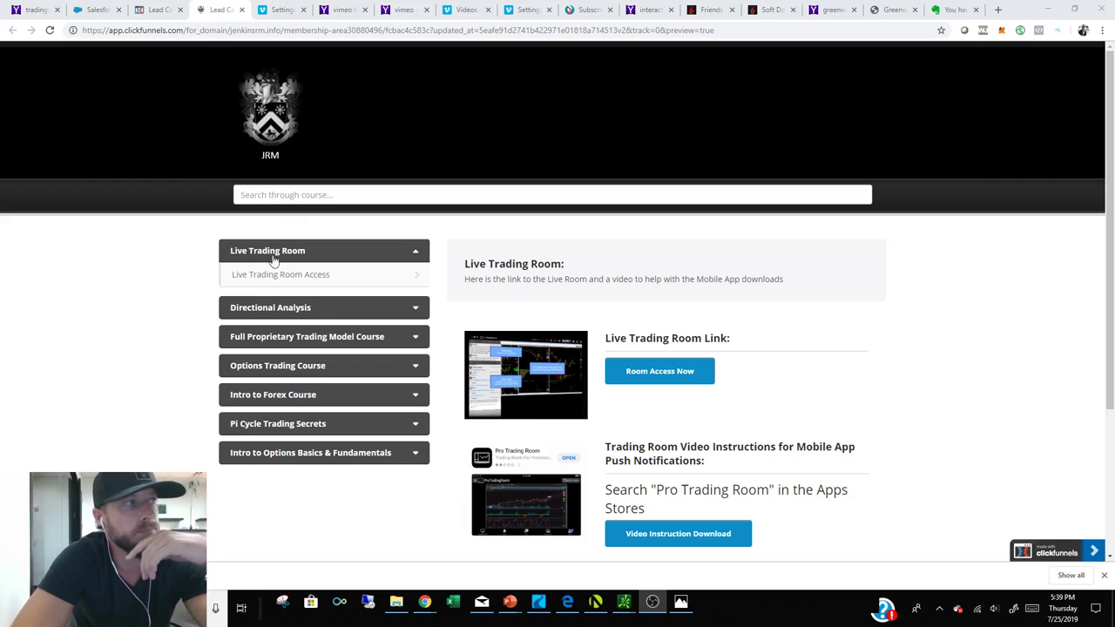
pyautogui.click(348, 310)
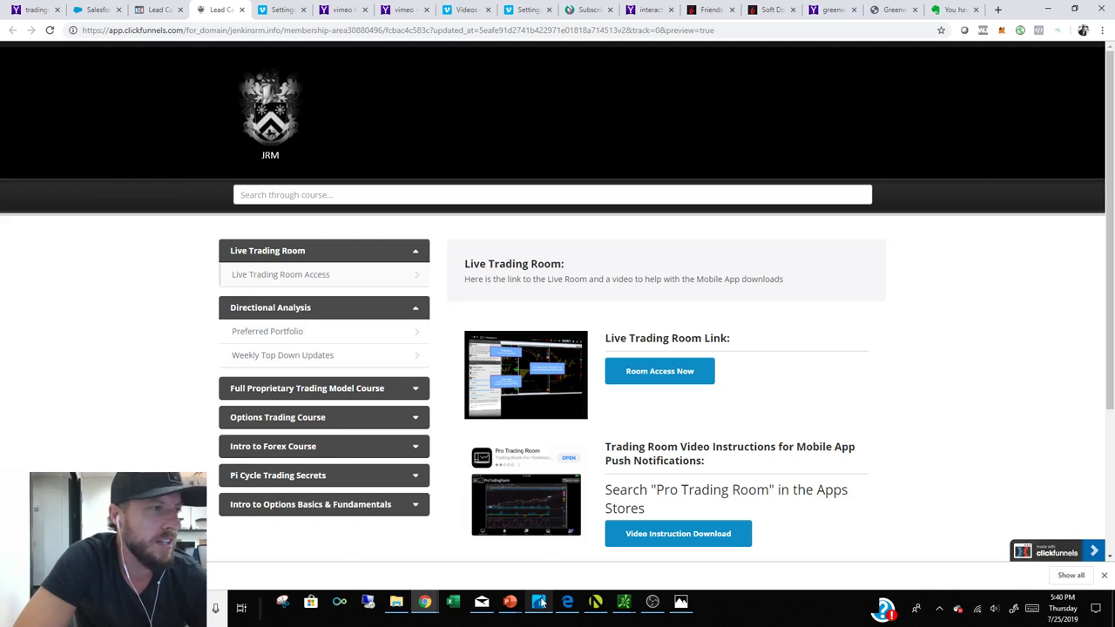
pyautogui.moveTo(539, 602)
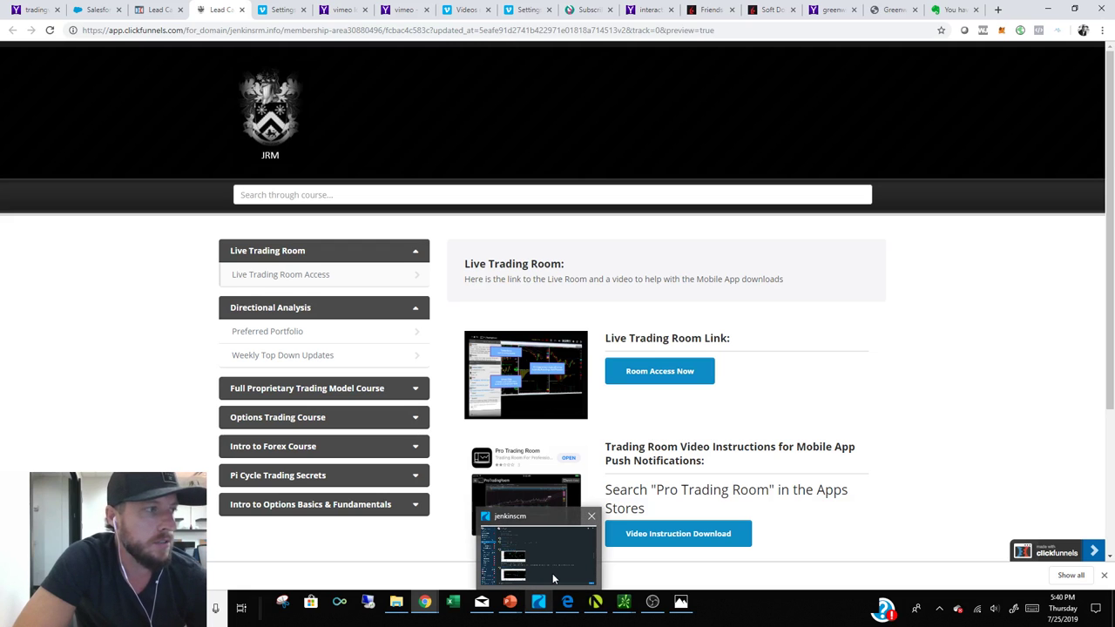
# Bring up the Ryver Trading Floor chat, then the One Good Trade screenshot in Photos
pyautogui.click(553, 578)
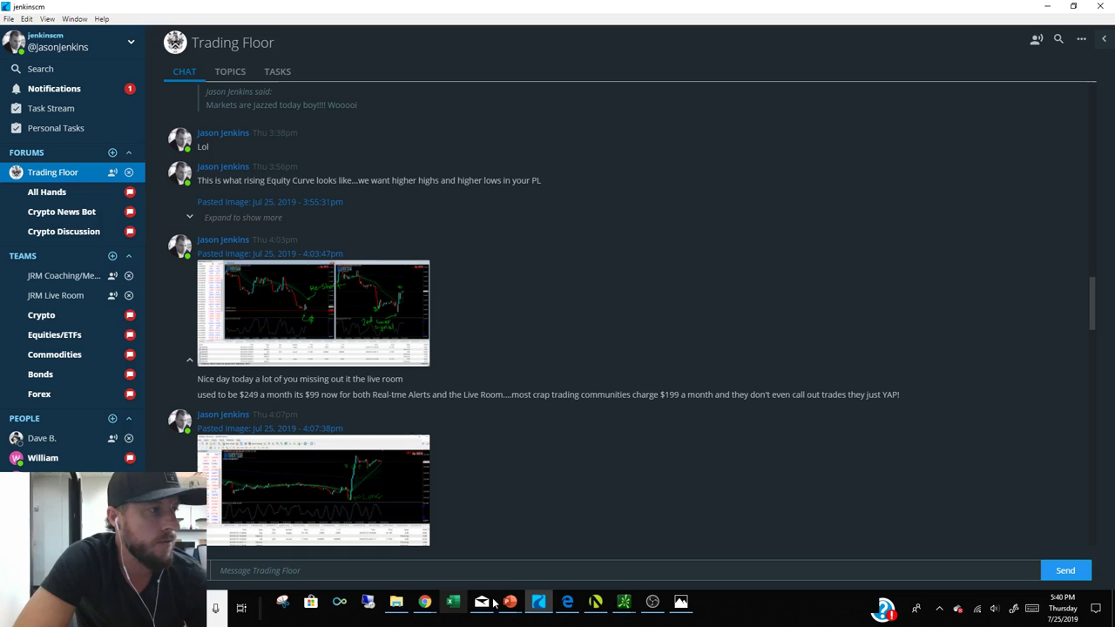
pyautogui.moveTo(425, 602)
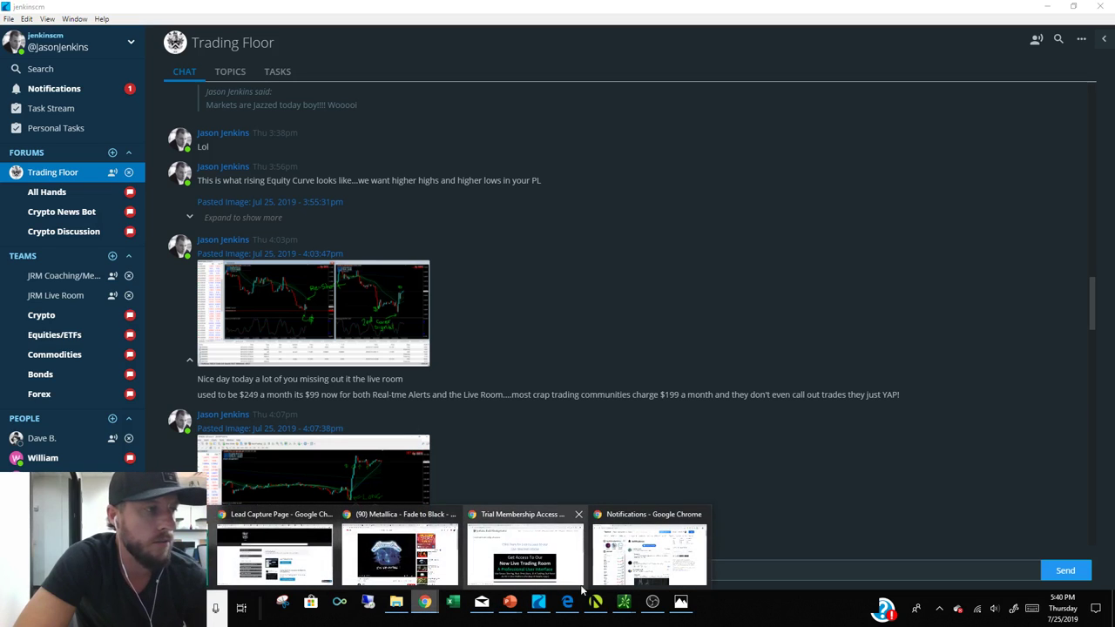
pyautogui.click(681, 602)
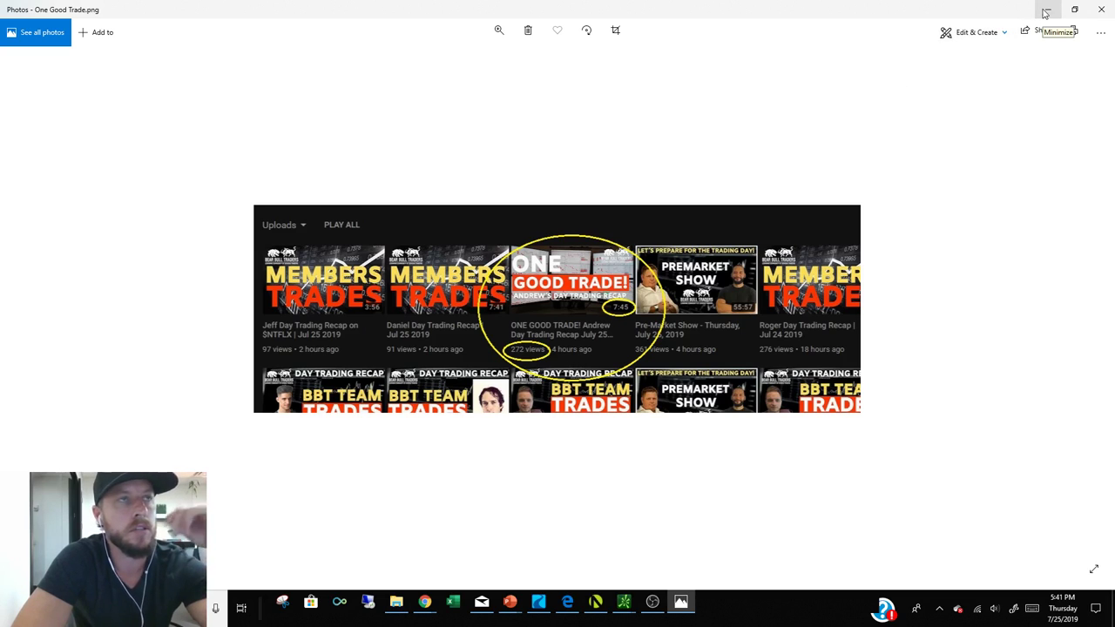
# Minimize the One Good Trade screenshot so the Trading Floor chat shows
pyautogui.click(1045, 12)
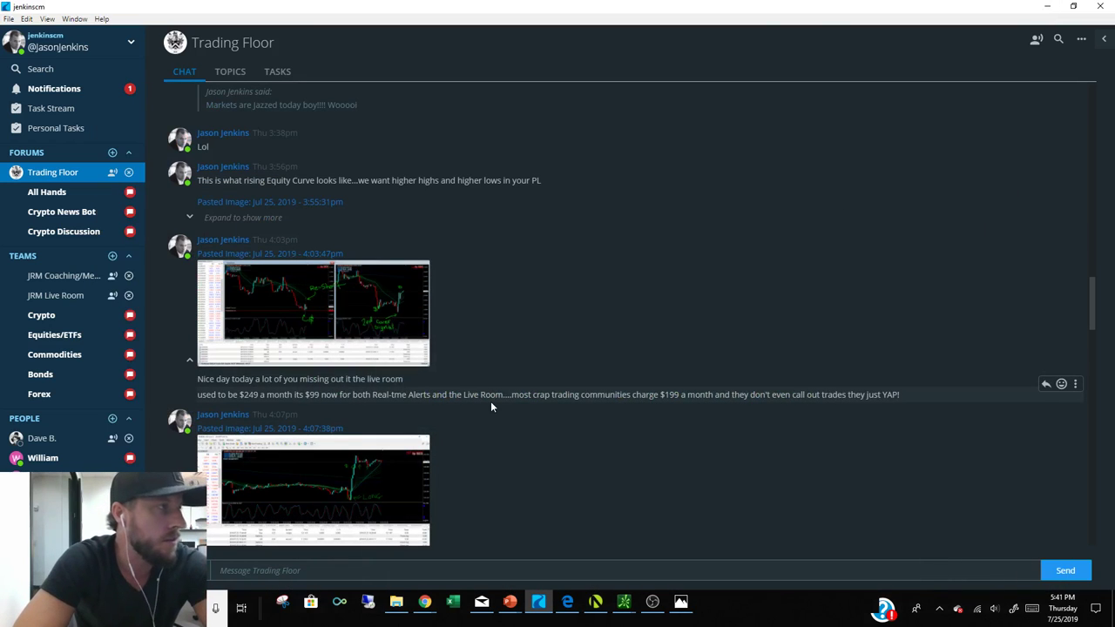
pyautogui.moveTo(314, 312)
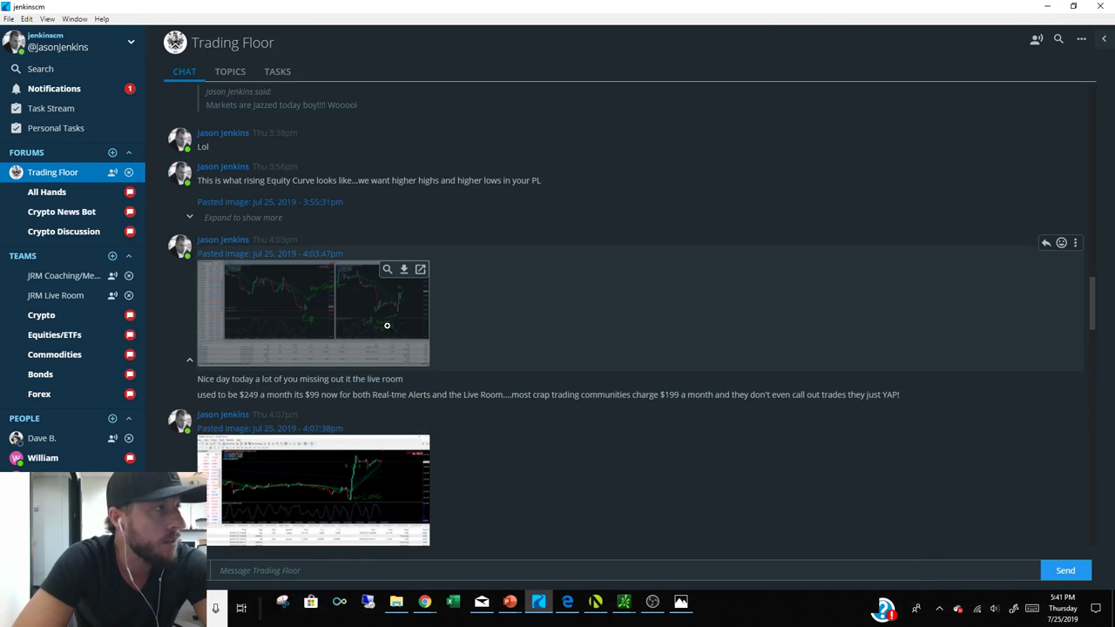
pyautogui.click(388, 325)
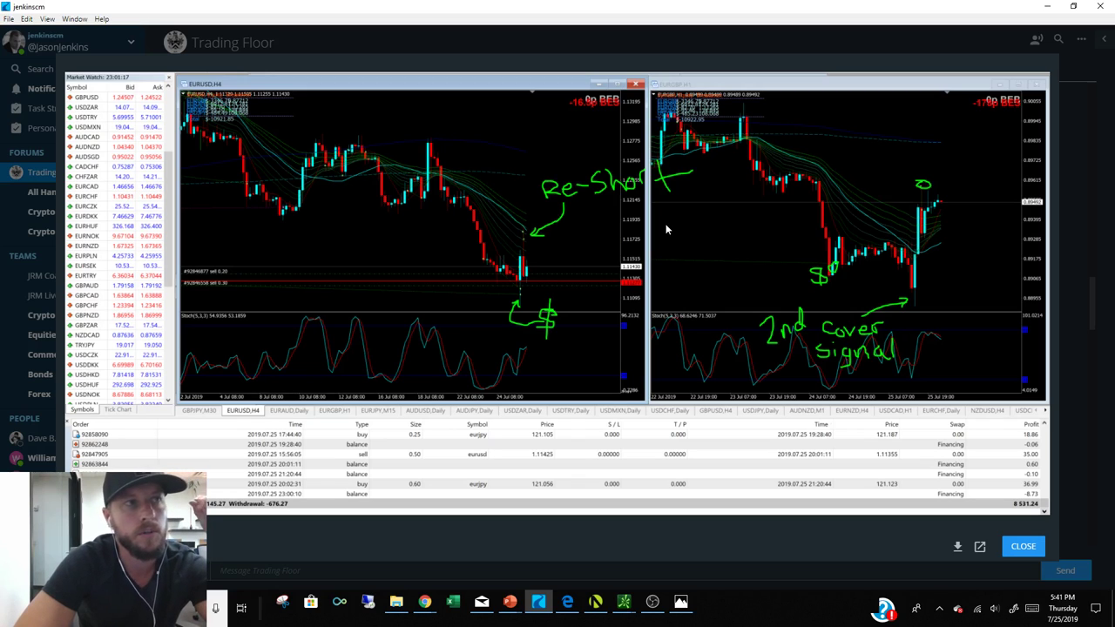
pyautogui.click(1024, 547)
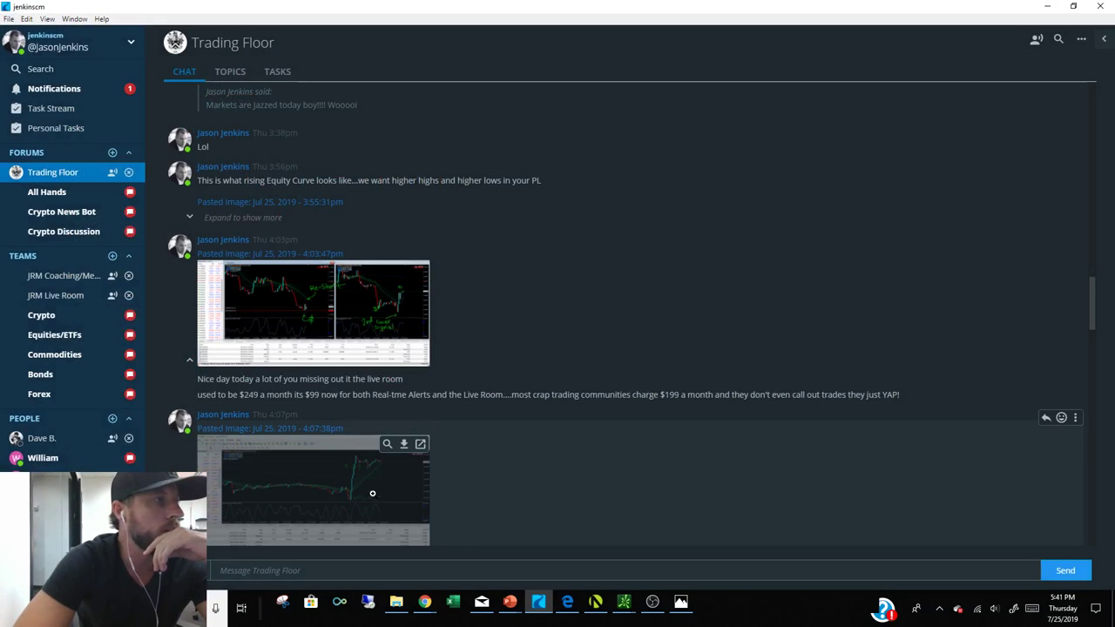
pyautogui.click(373, 494)
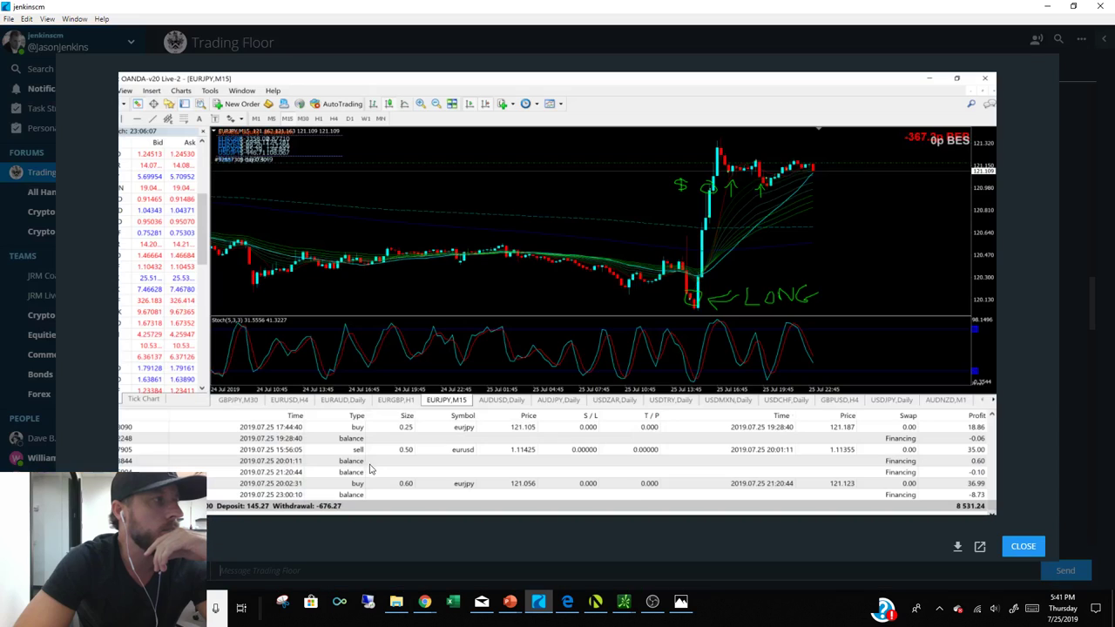
pyautogui.click(1024, 546)
pyautogui.moveTo(1093, 296); pyautogui.dragTo(1096, 342)
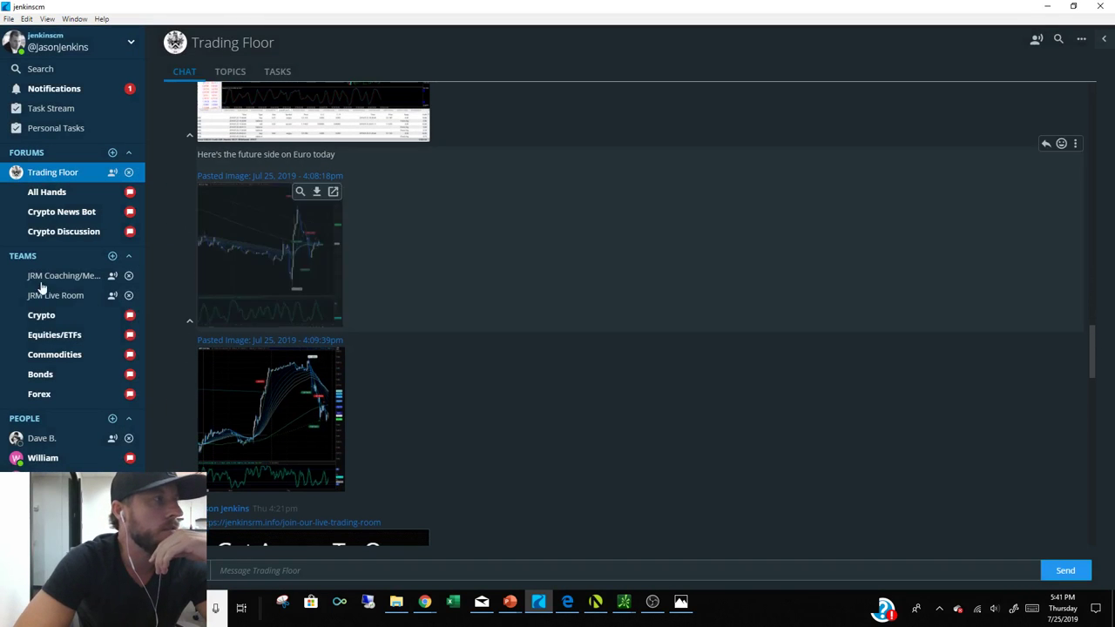
pyautogui.click(223, 251)
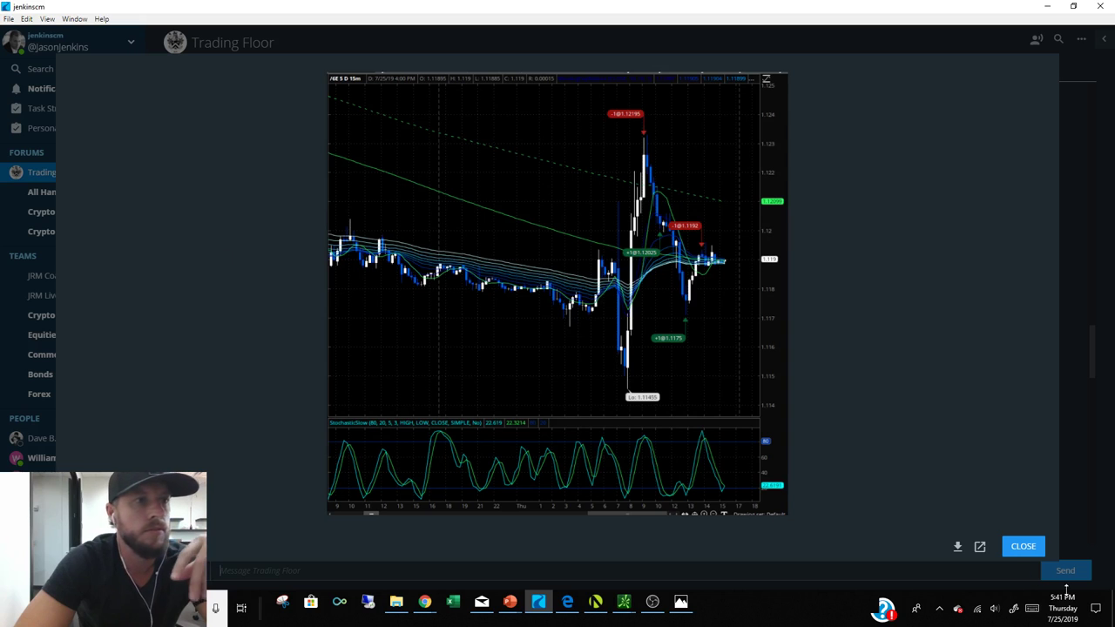
pyautogui.click(1024, 546)
pyautogui.click(325, 431)
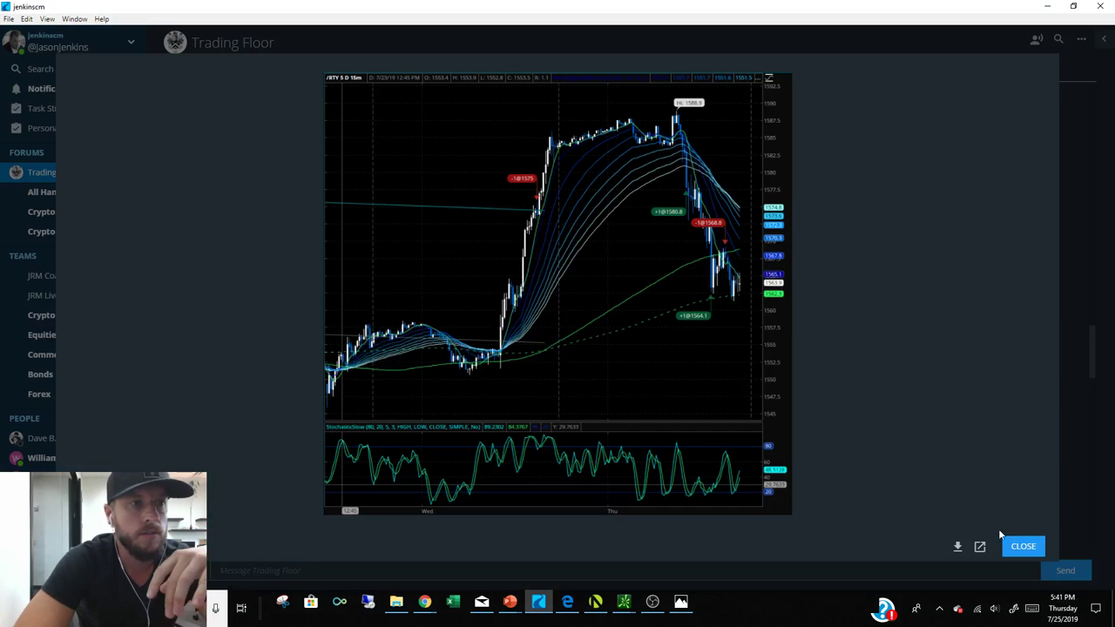
pyautogui.click(1024, 547)
pyautogui.moveTo(610, 419)
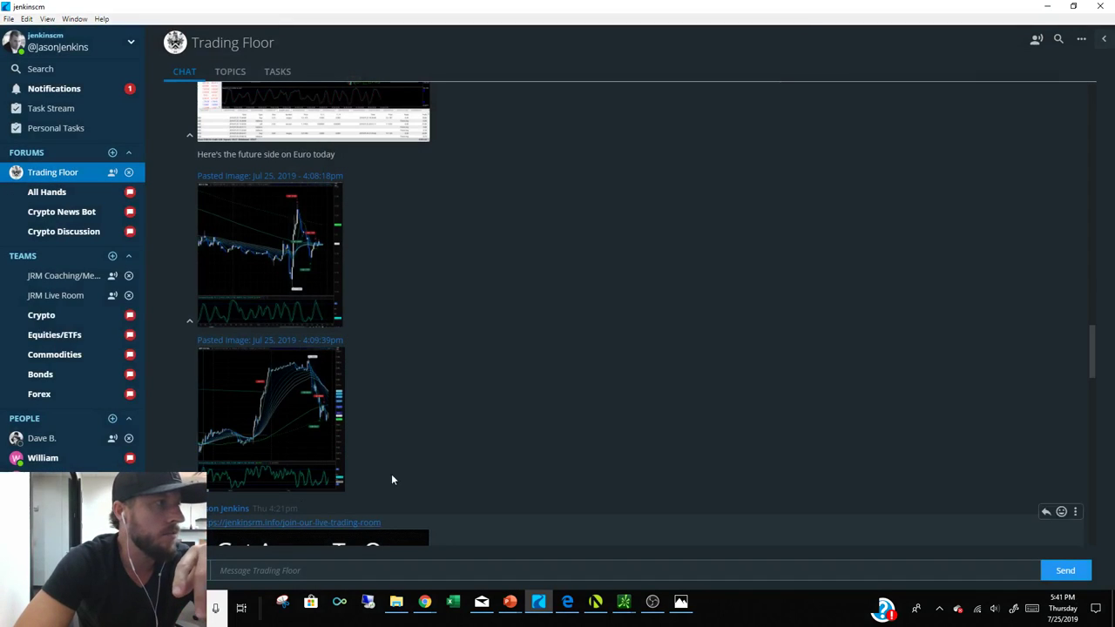
pyautogui.moveTo(1092, 352); pyautogui.dragTo(1093, 401)
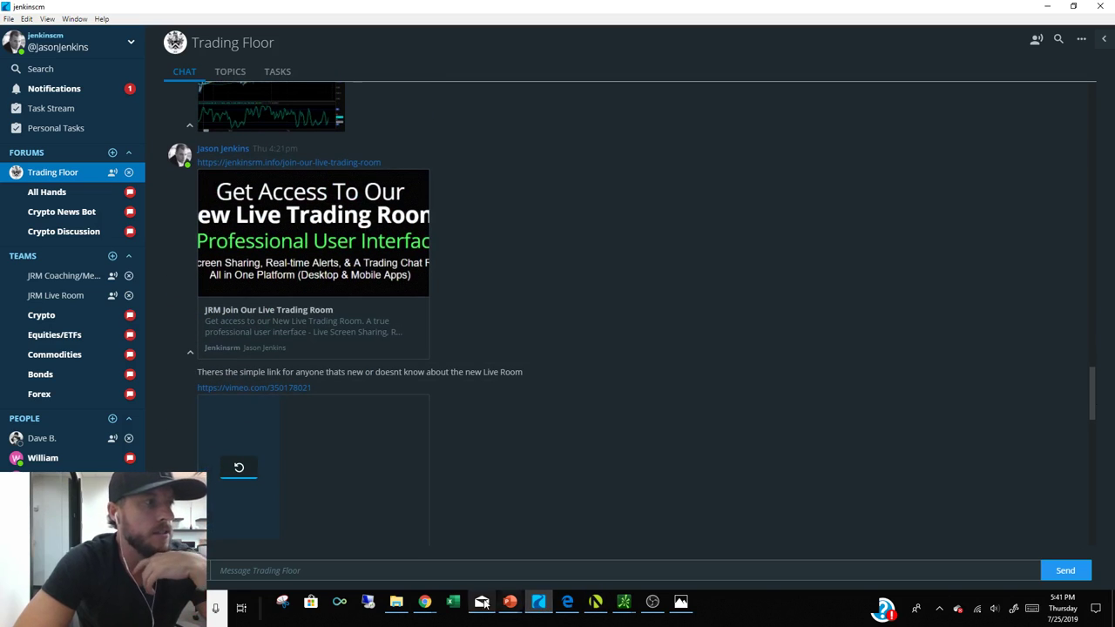
pyautogui.click(597, 602)
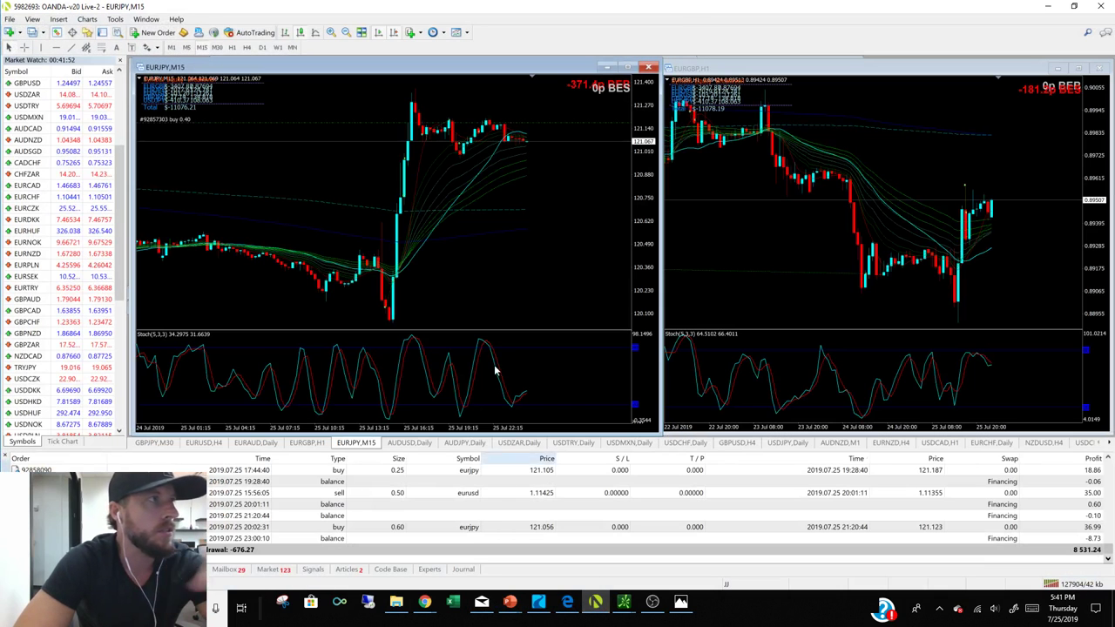
pyautogui.click(1048, 7)
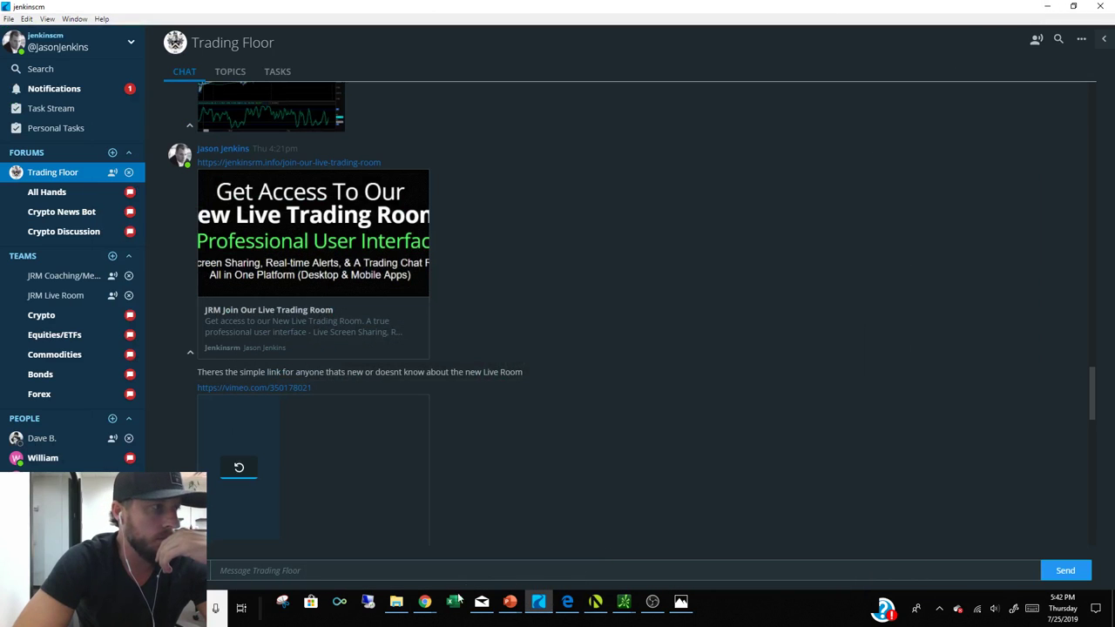
pyautogui.moveTo(424, 602)
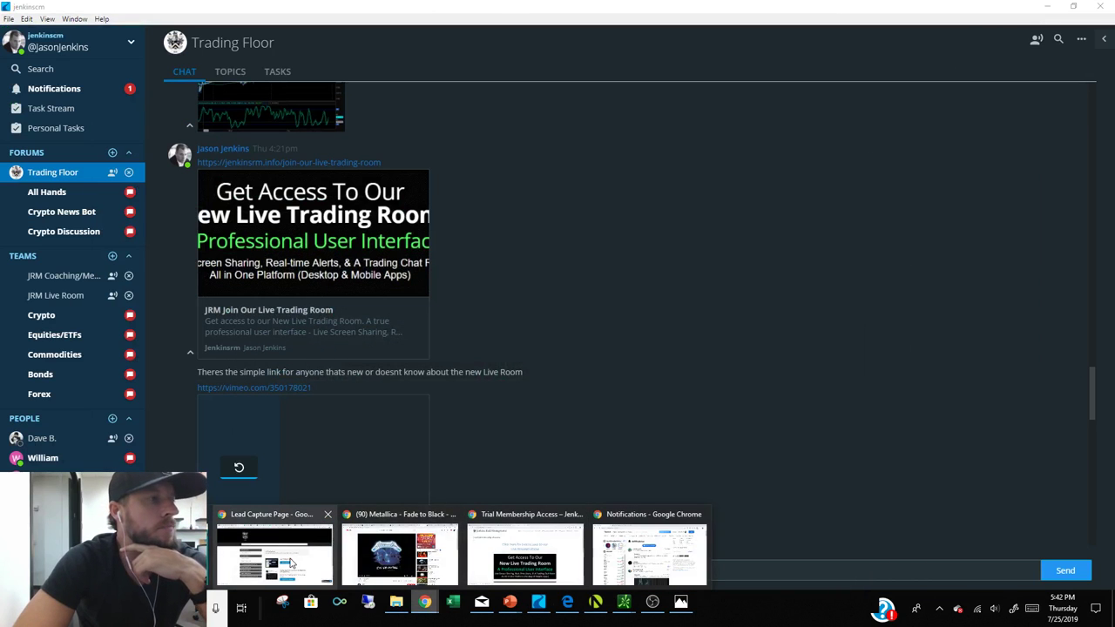
# Open the LIVE TRADING ROOM trial sign-up page from Trial Membership Access
pyautogui.click(526, 553)
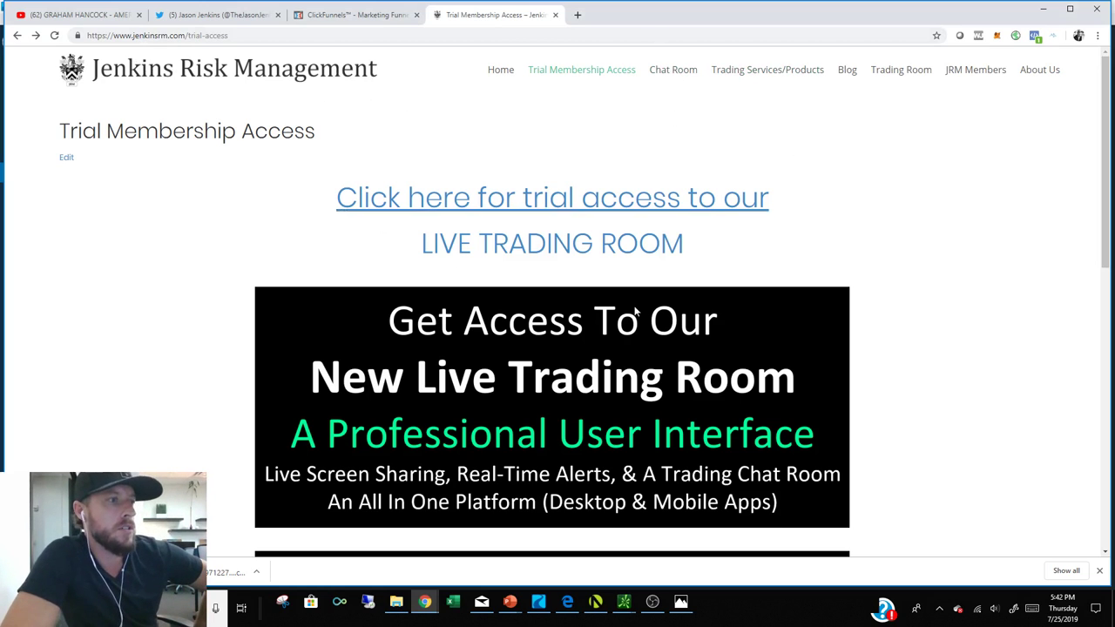
pyautogui.click(539, 602)
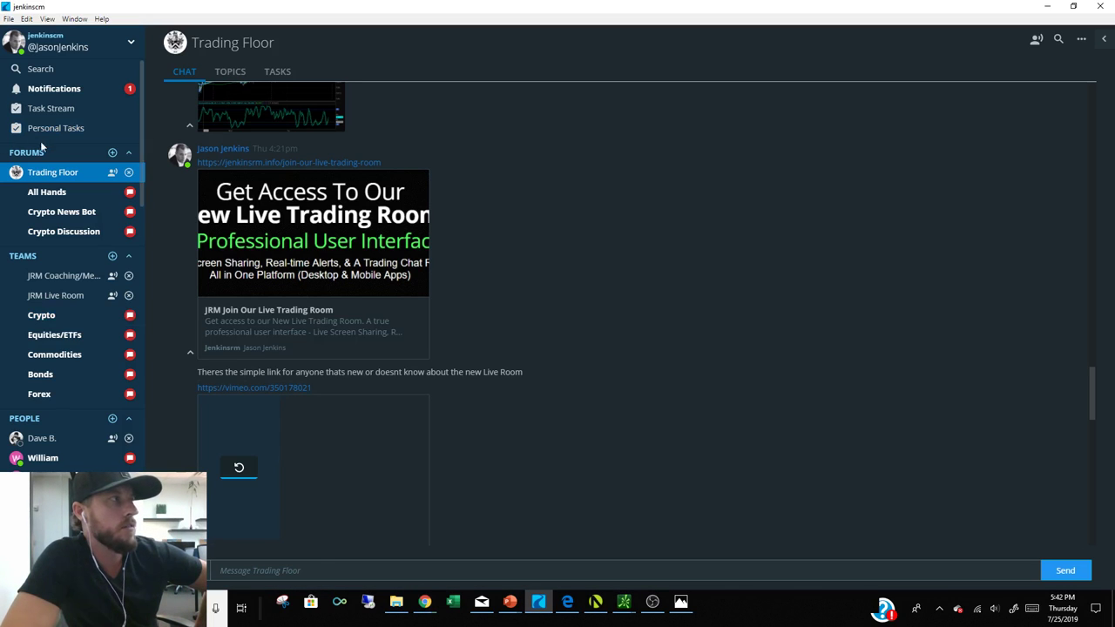
pyautogui.click(1048, 7)
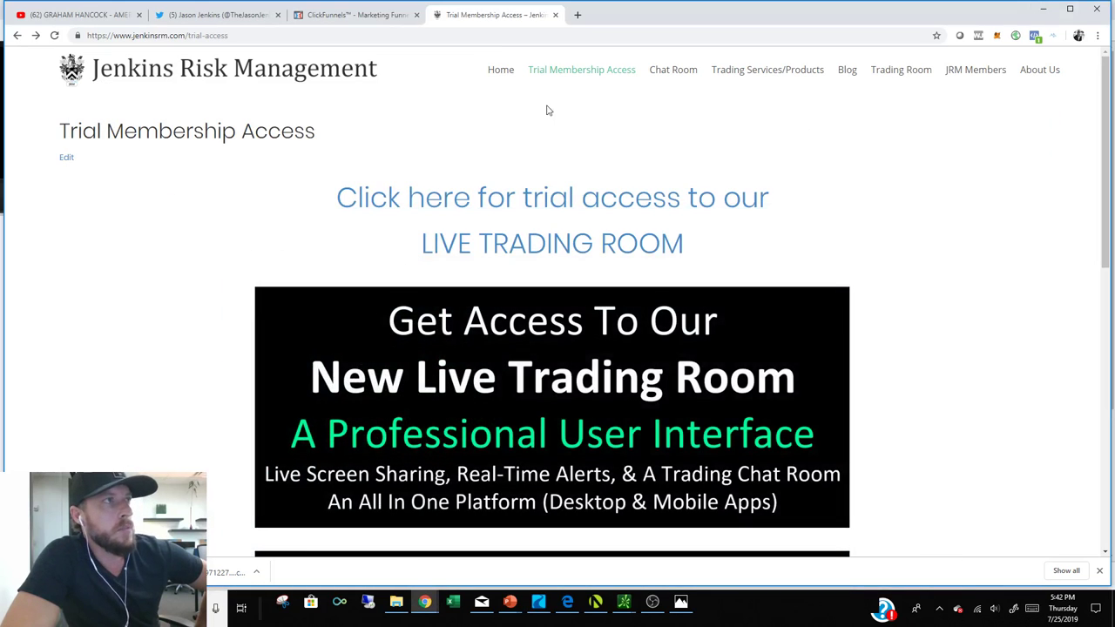
pyautogui.click(592, 244)
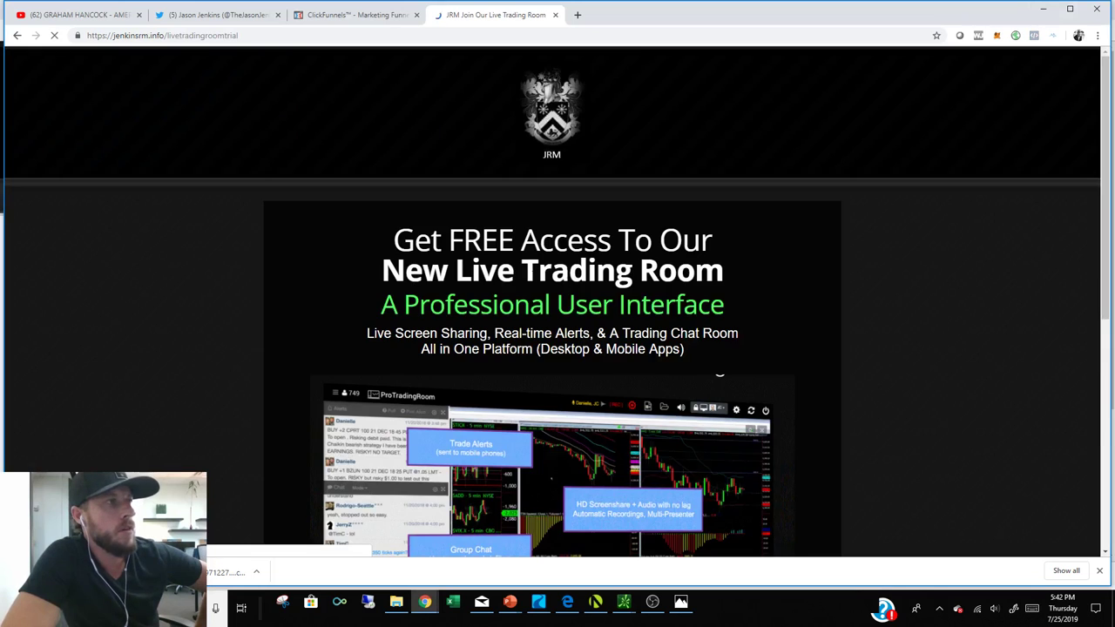
pyautogui.scroll(-2, 296, 272)
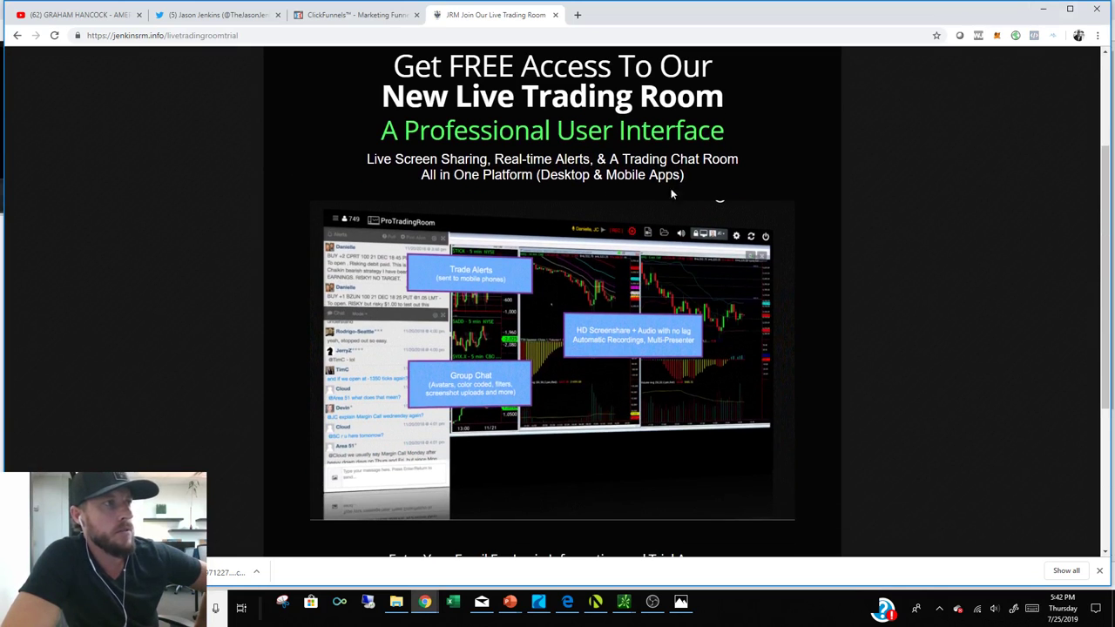
pyautogui.scroll(-3, 672, 193)
pyautogui.scroll(-1, 522, 262)
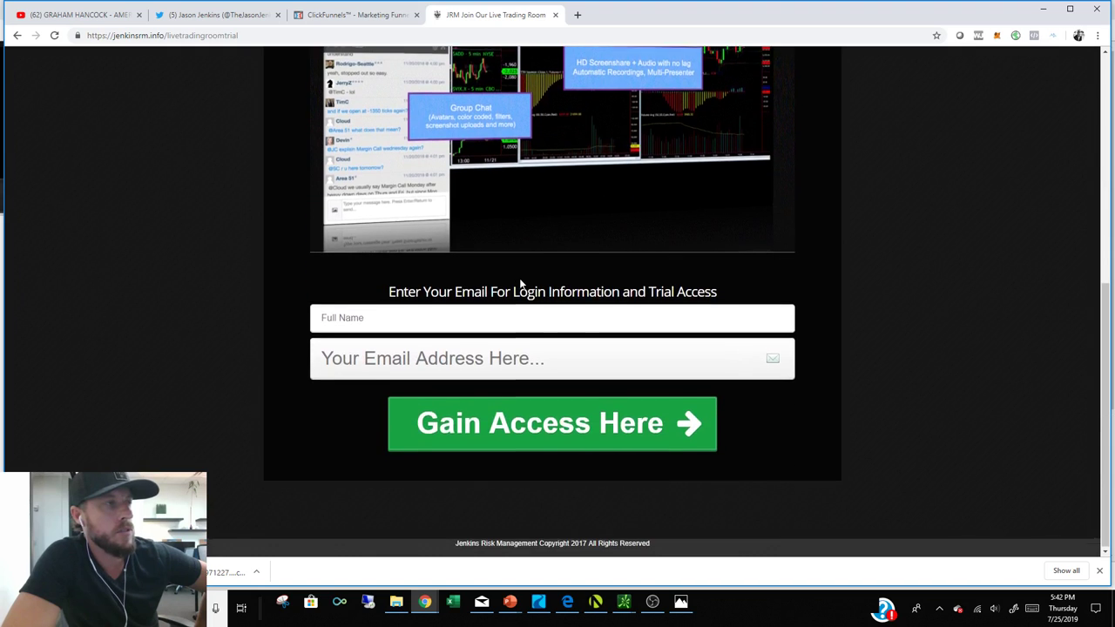
pyautogui.scroll(2, 521, 284)
pyautogui.scroll(1, 521, 287)
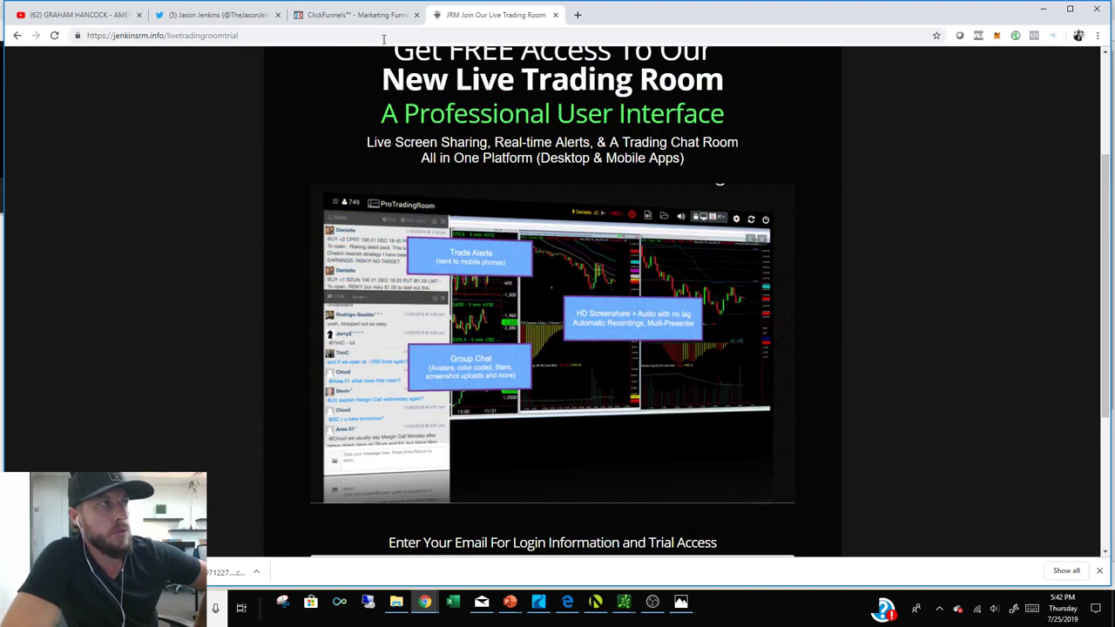
# Move past the ClickFunnels membership window to bring MetaTrader forward
pyautogui.click(425, 601)
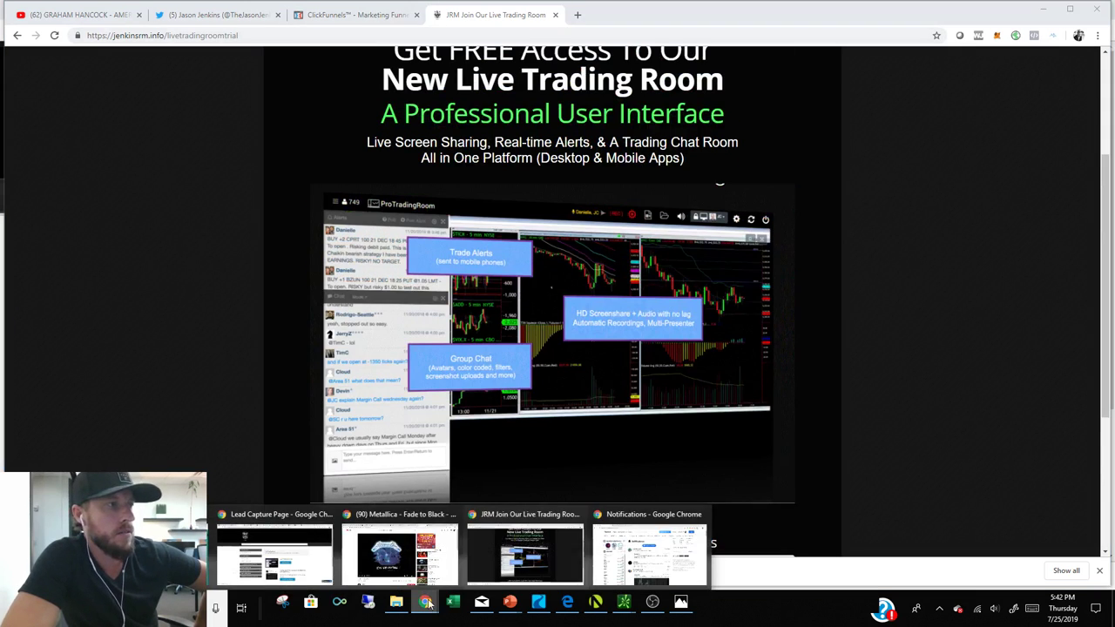
pyautogui.click(279, 540)
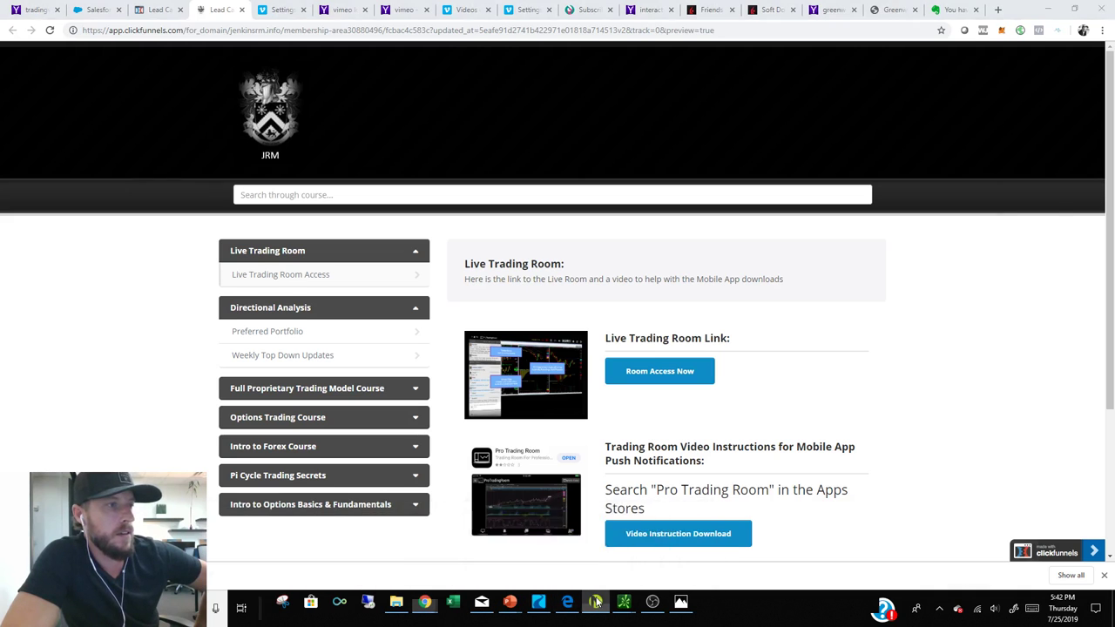
pyautogui.click(595, 602)
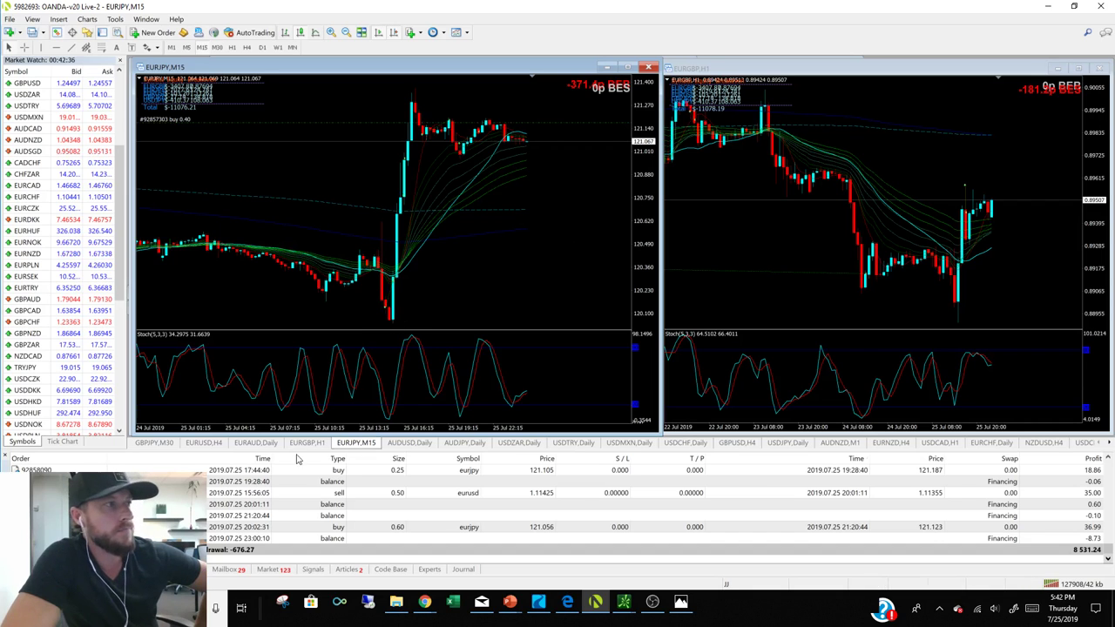
# Show EURUSD on zoomed-in 30-minute candles, and set EURGBP to 15-minute candles
pyautogui.click(204, 443)
pyautogui.click(263, 48)
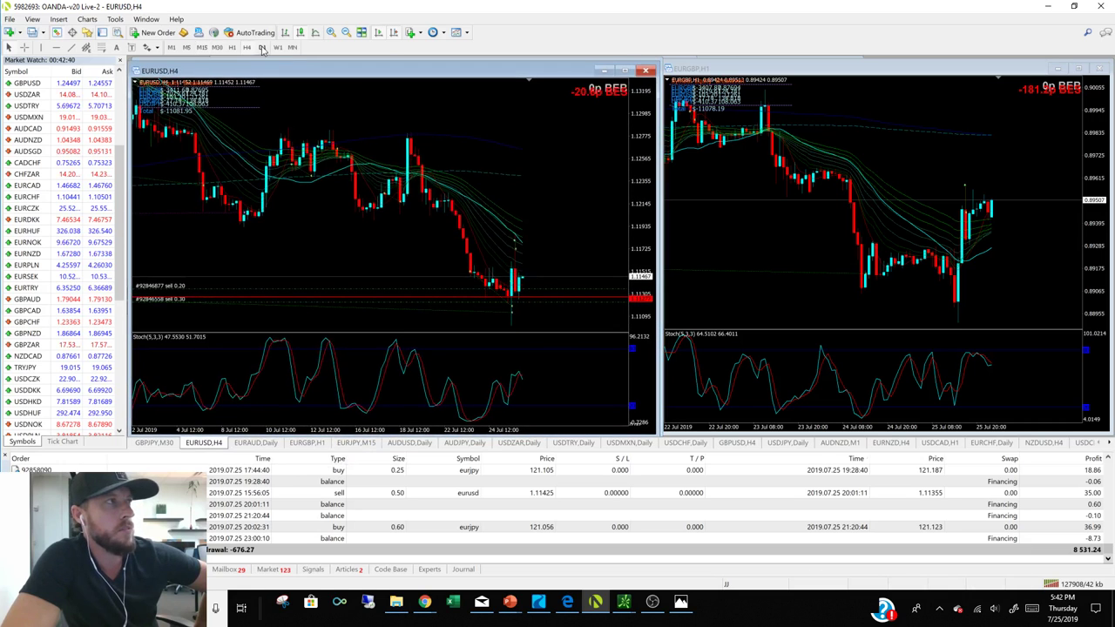
pyautogui.click(219, 48)
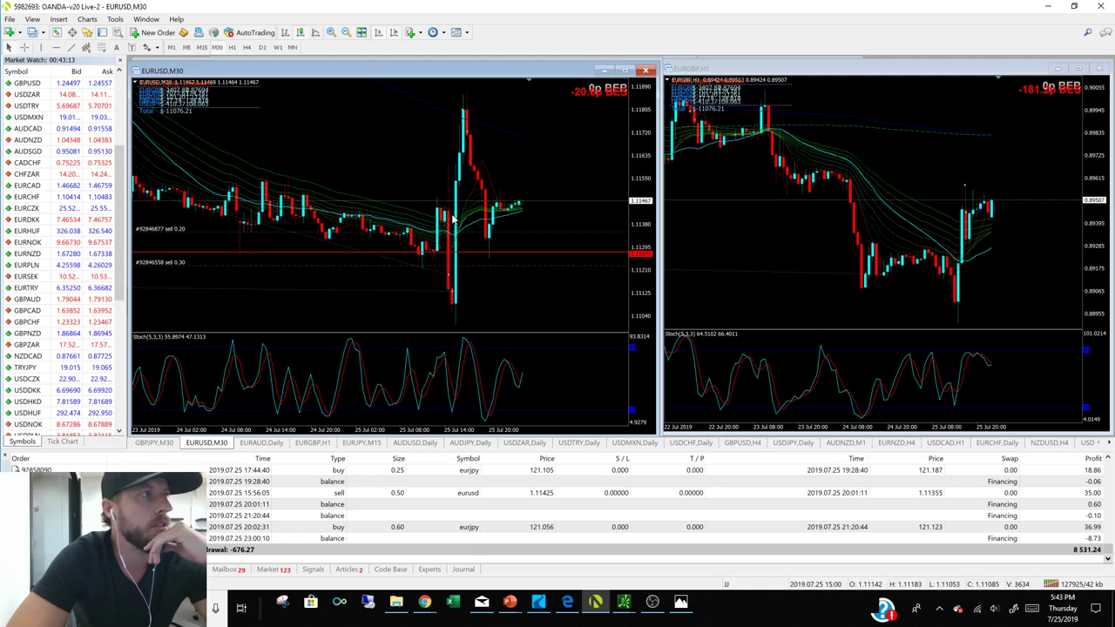
pyautogui.click(331, 32)
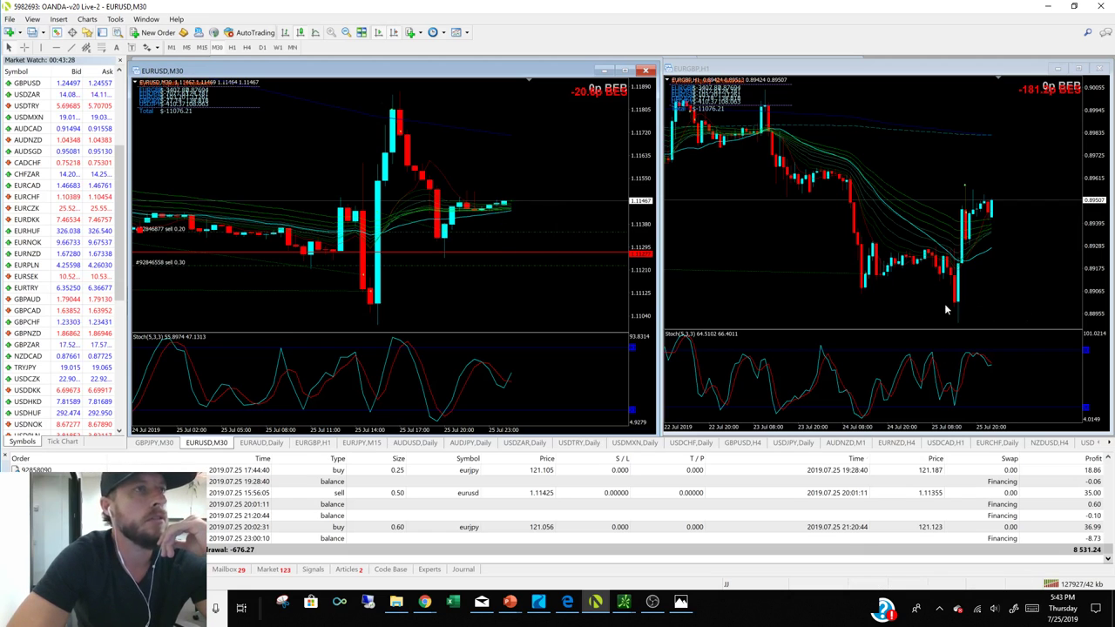
pyautogui.click(894, 148)
pyautogui.click(206, 52)
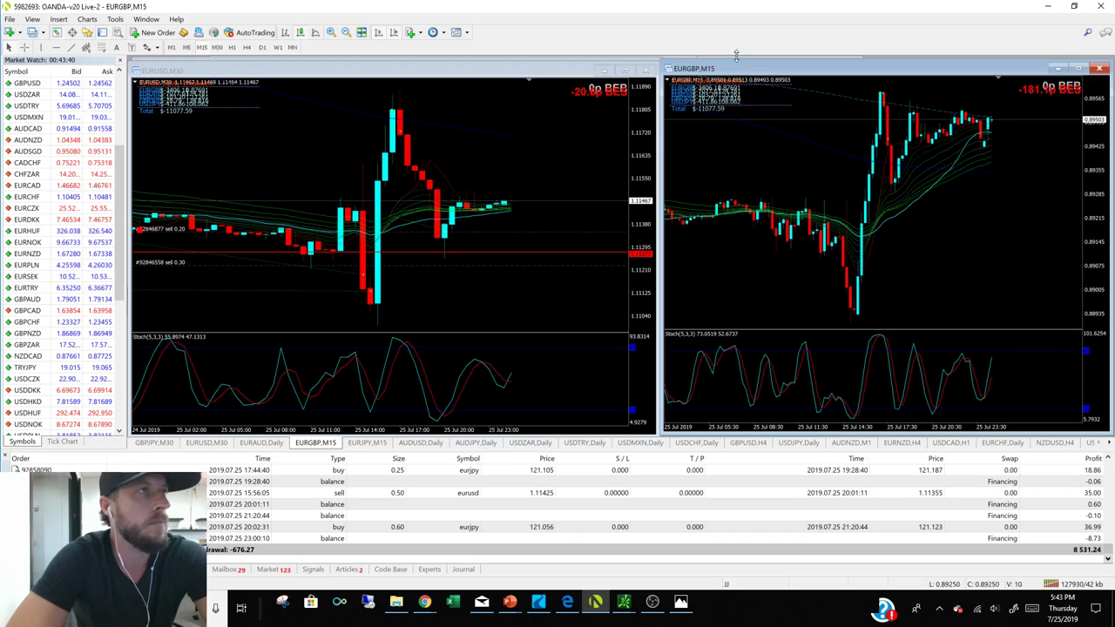
# Return EURGBP to H1 candles and bring up the EURJPY M15 chart
pyautogui.click(232, 48)
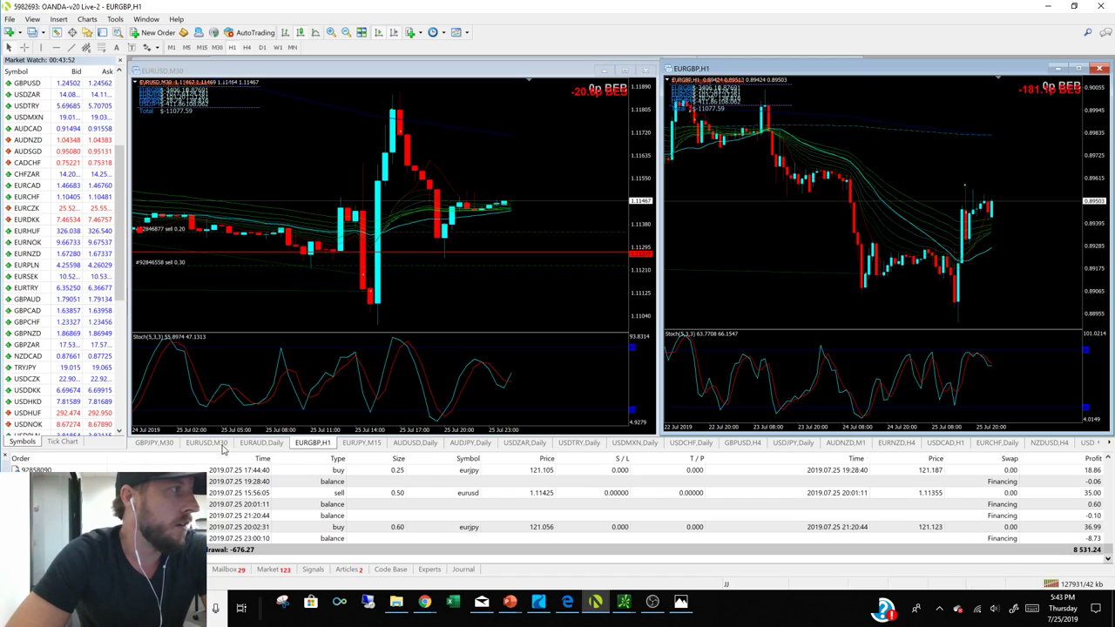
pyautogui.click(361, 443)
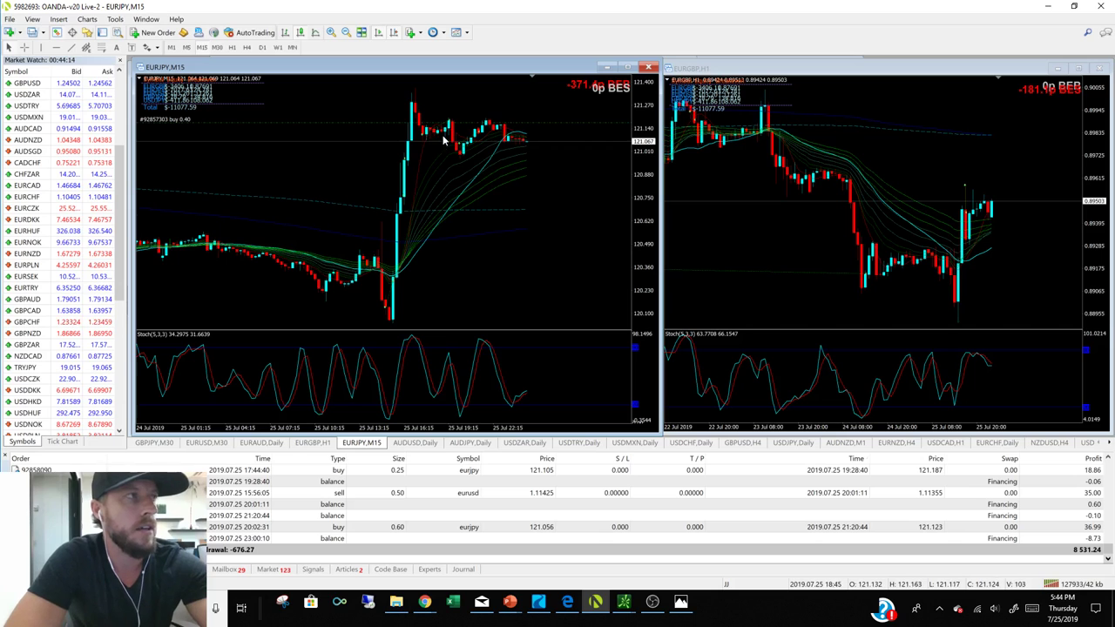
# Check EURJPY on H4, daily and H1 candles, then minimize MetaTrader
pyautogui.click(246, 48)
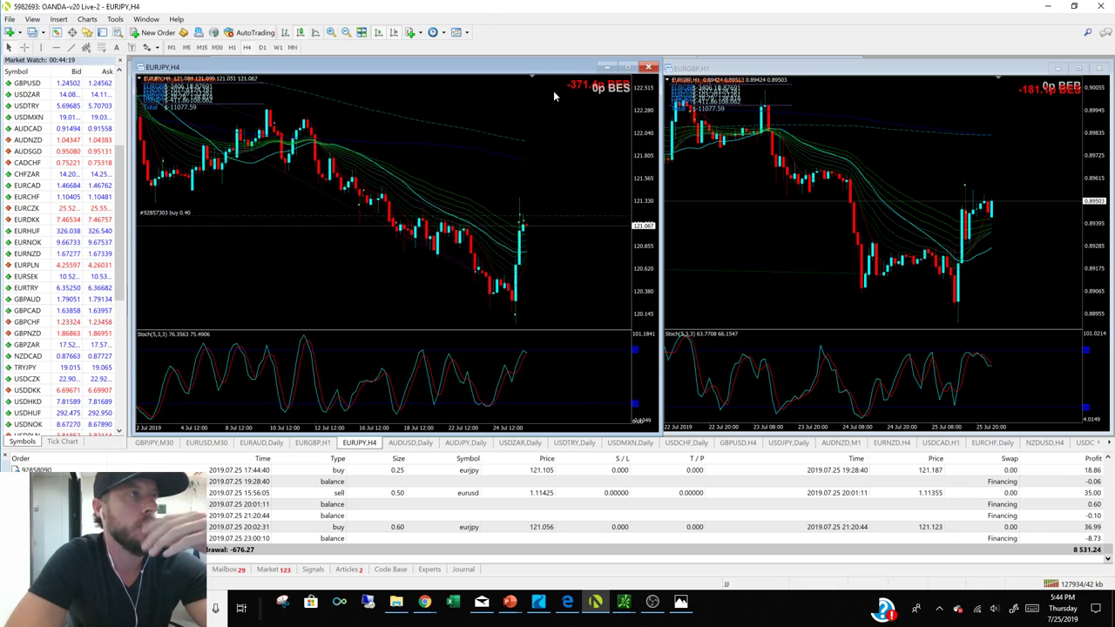
pyautogui.click(263, 48)
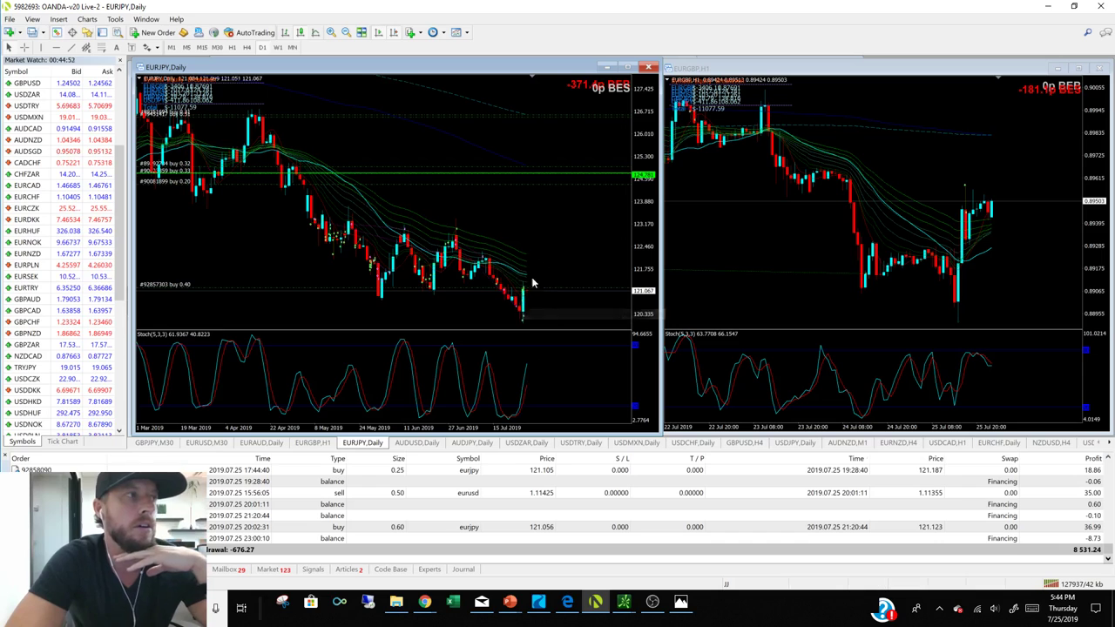
pyautogui.click(232, 47)
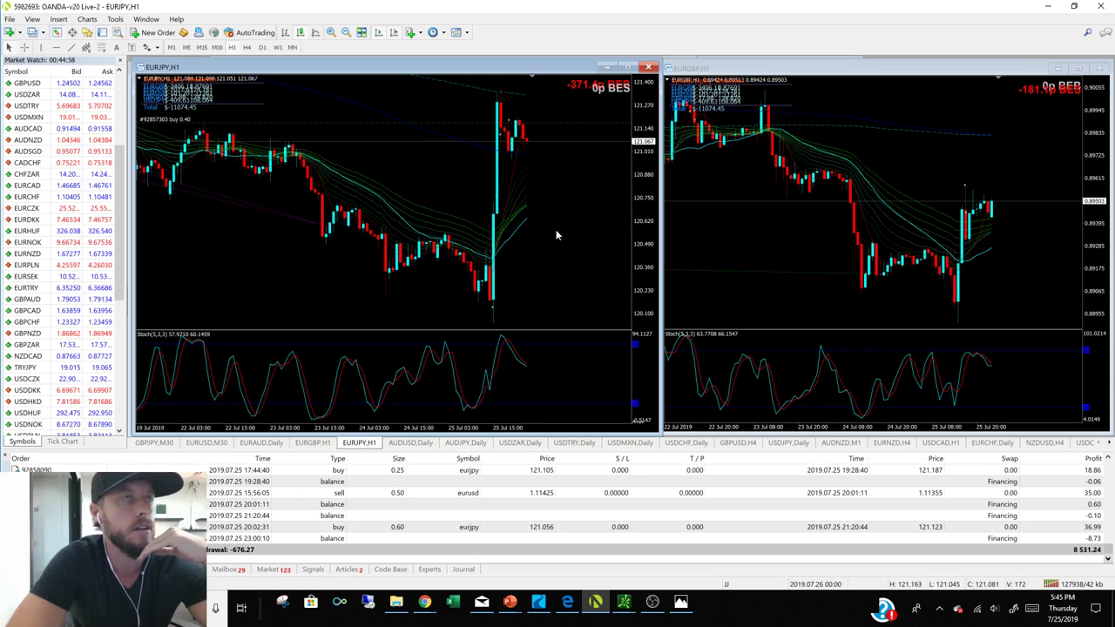
pyautogui.click(1048, 7)
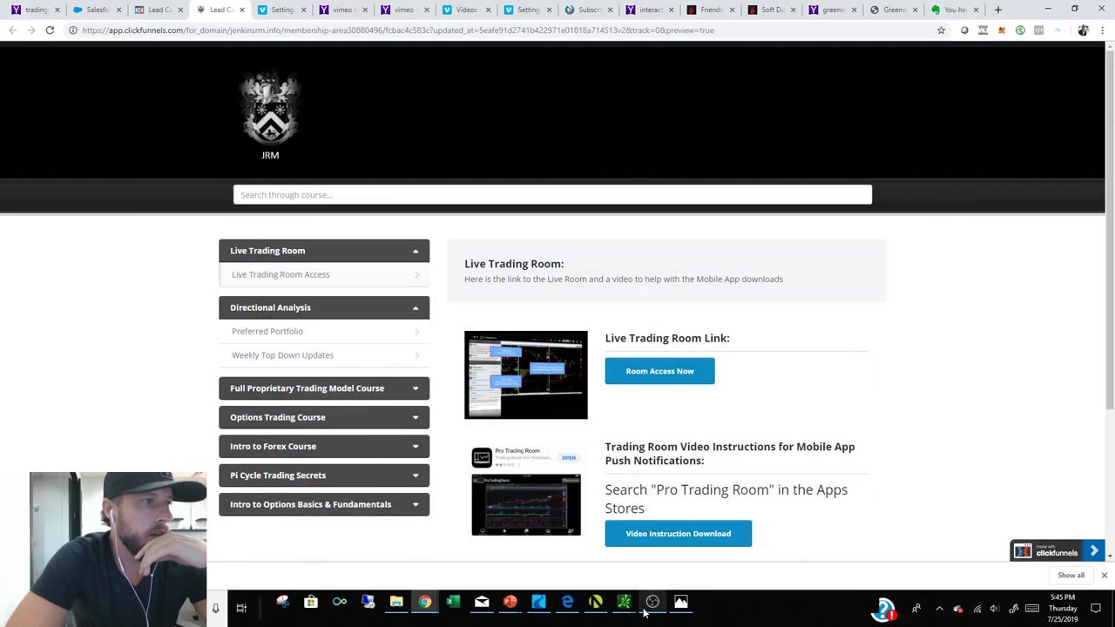
# Bring thinkorswim forward and load Gold Futures /GC into the left chart
pyautogui.moveTo(624, 602)
pyautogui.click(653, 602)
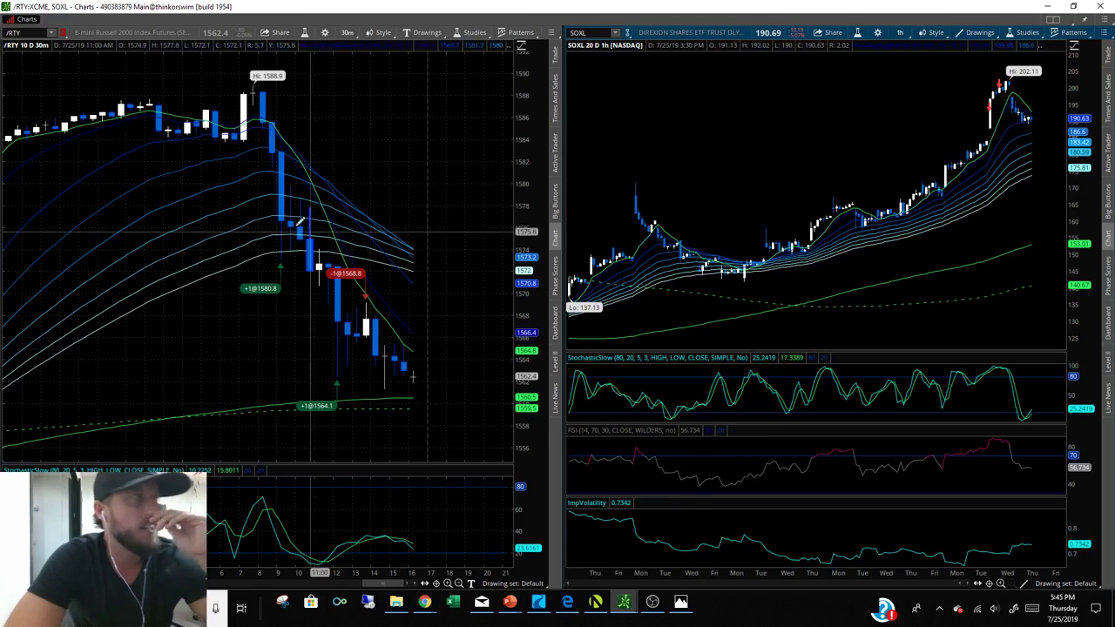
pyautogui.click(26, 32)
pyautogui.write('/')
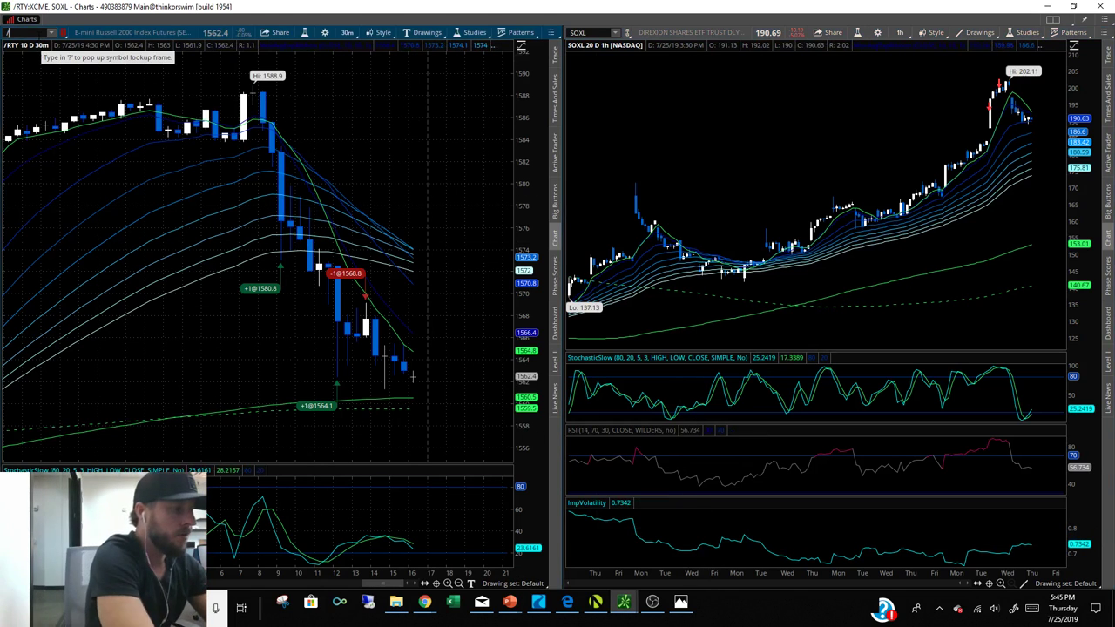
pyautogui.write('GC')
pyautogui.press('Return')
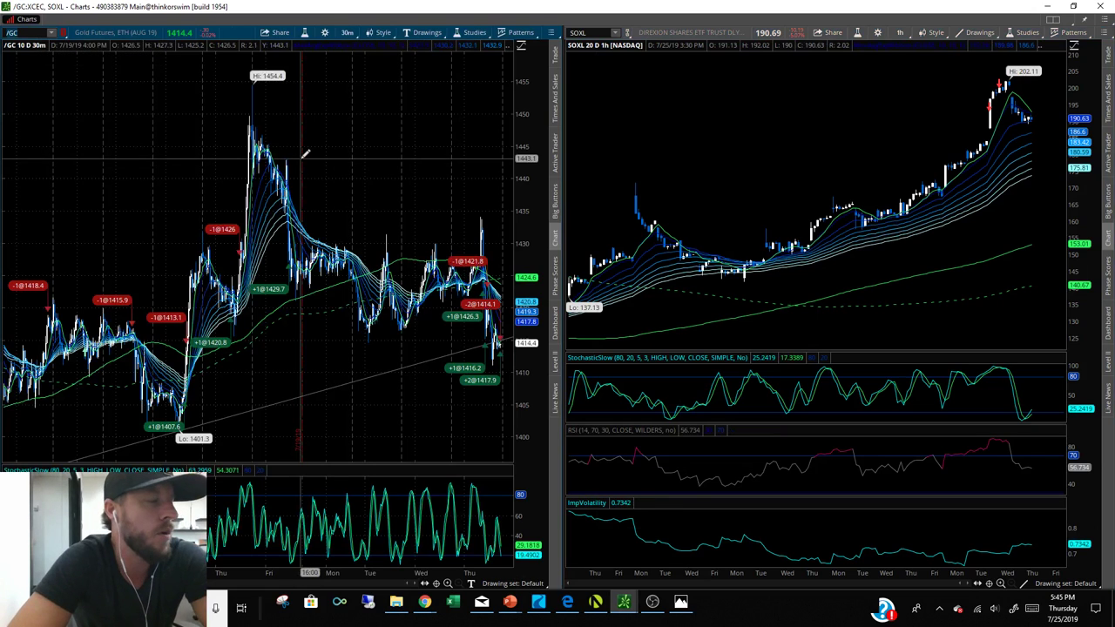
# Set the gold chart to 5 days of 15-minute bars and zoom into recent prices
pyautogui.click(350, 34)
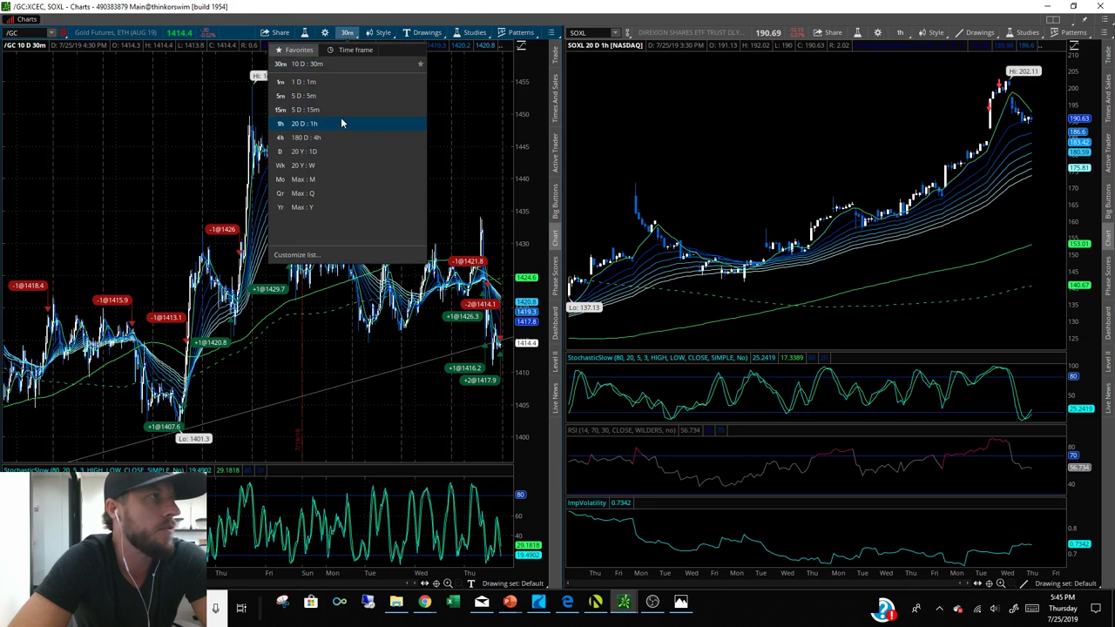
pyautogui.click(416, 12)
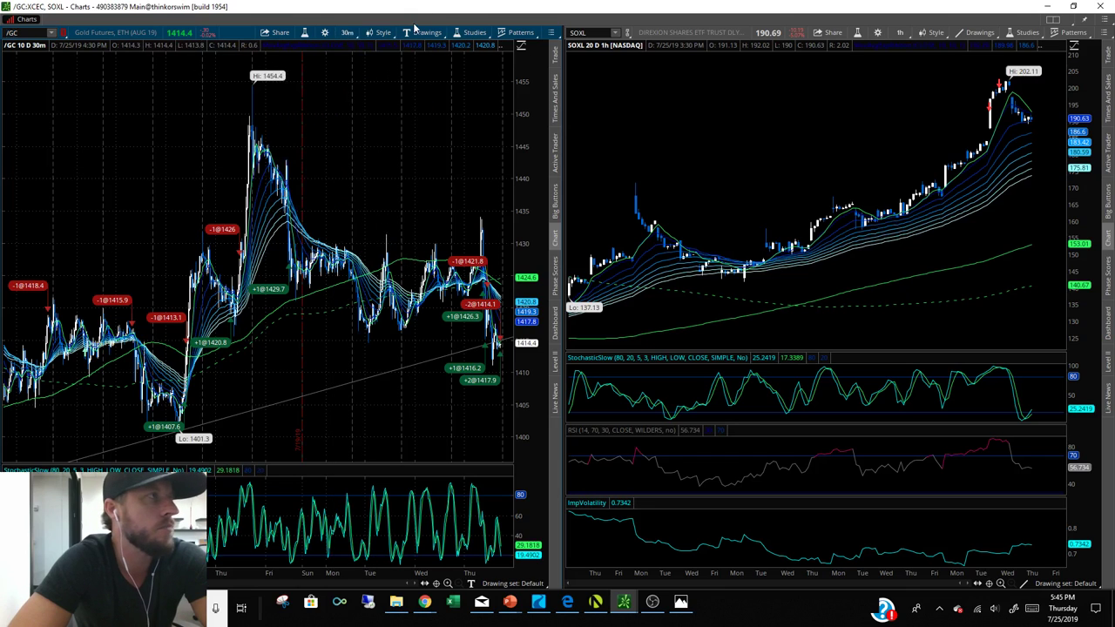
pyautogui.click(348, 36)
pyautogui.click(315, 111)
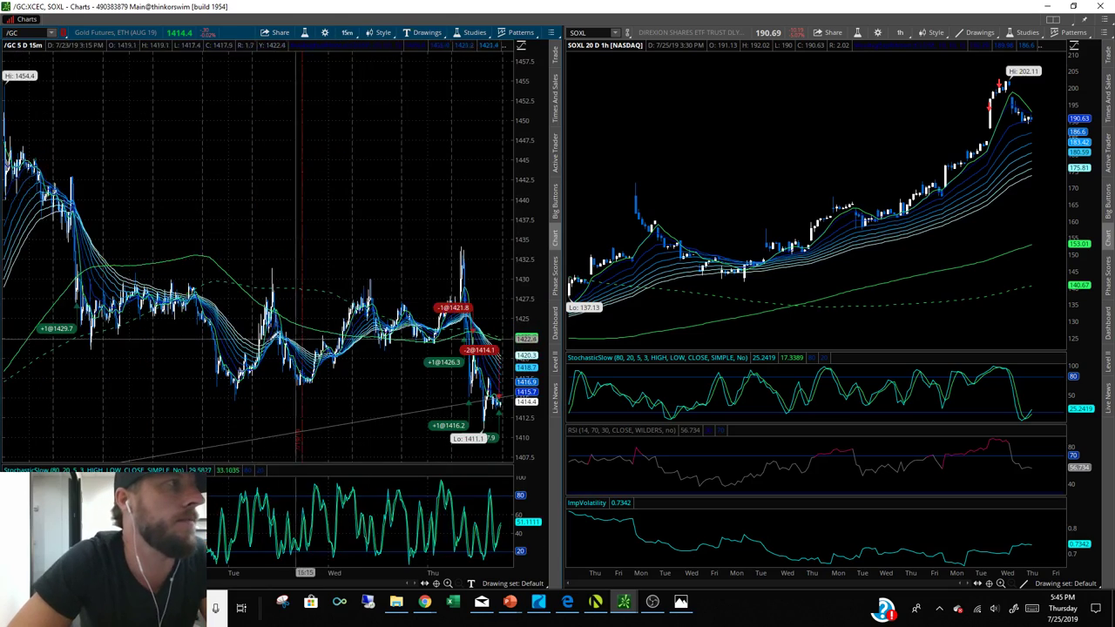
pyautogui.moveTo(296, 262); pyautogui.dragTo(510, 261)
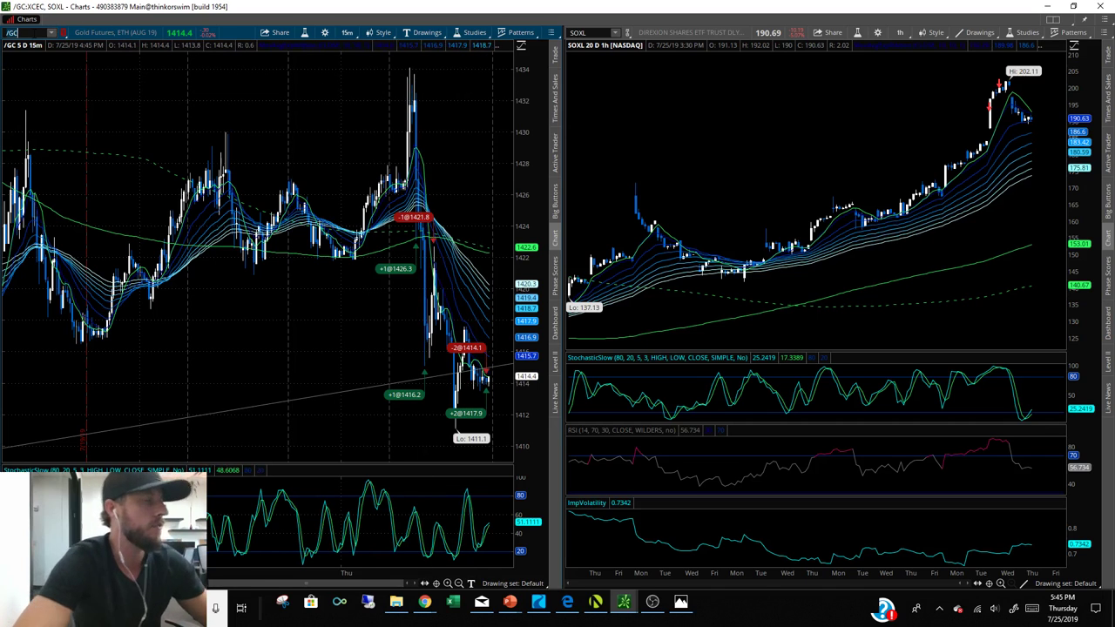
pyautogui.moveTo(26, 32)
pyautogui.write('U19')
# Load /GCU19, zoom in, and view it on 20-day hourly bars
pyautogui.press('Return')
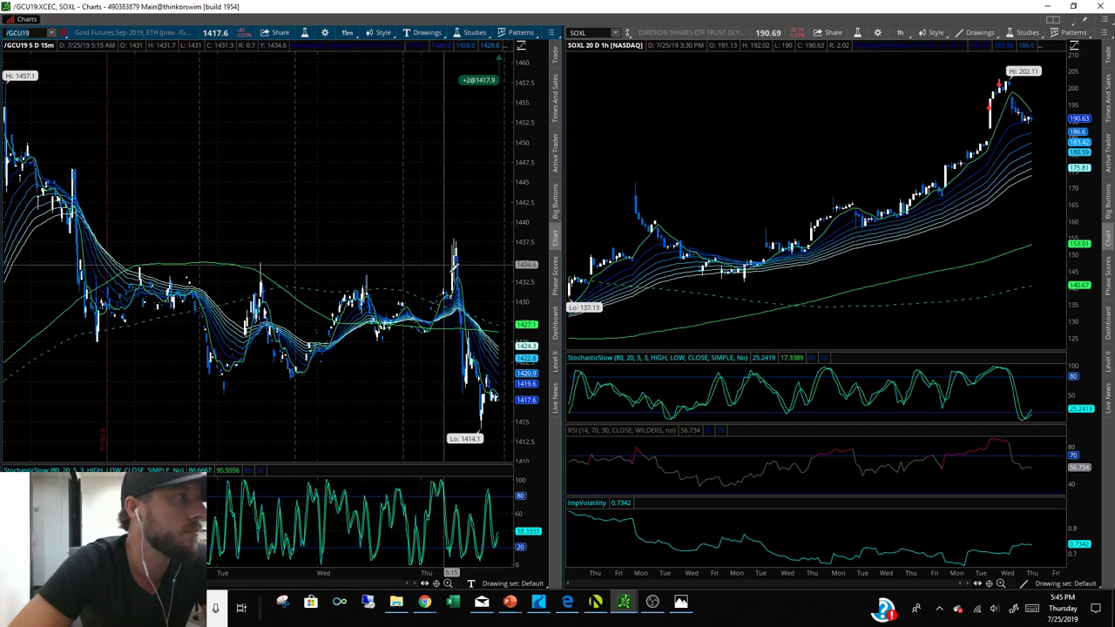
pyautogui.moveTo(490, 261); pyautogui.dragTo(376, 261)
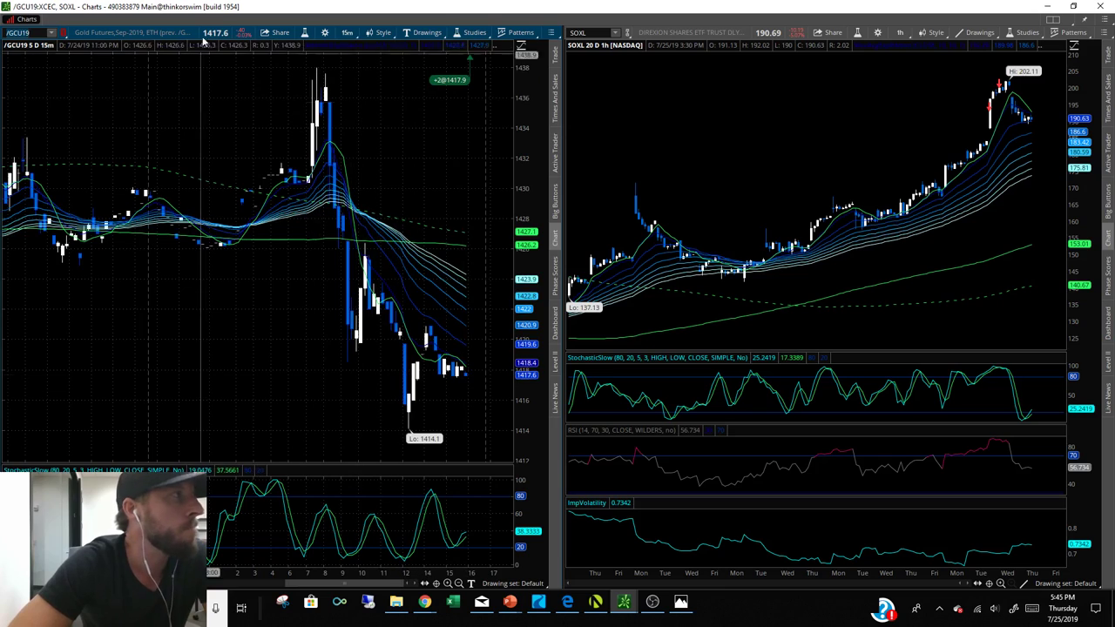
pyautogui.click(347, 33)
pyautogui.click(316, 124)
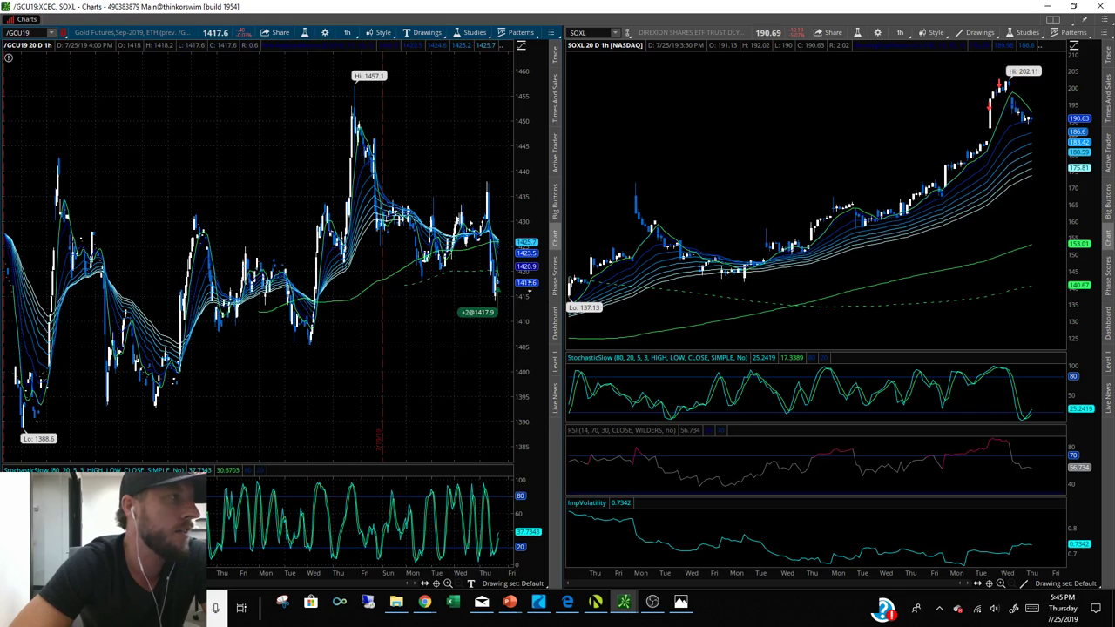
# Check 180-day 4-hour bars, then return to 5-day 15-minute bars zoomed on the sell-off
pyautogui.click(347, 34)
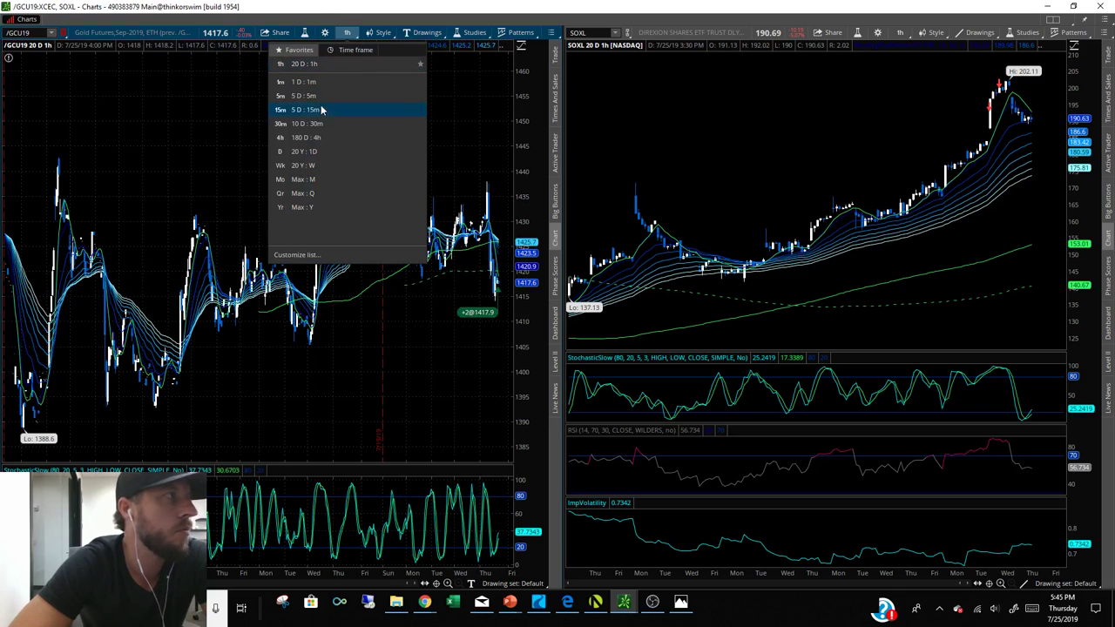
pyautogui.click(305, 138)
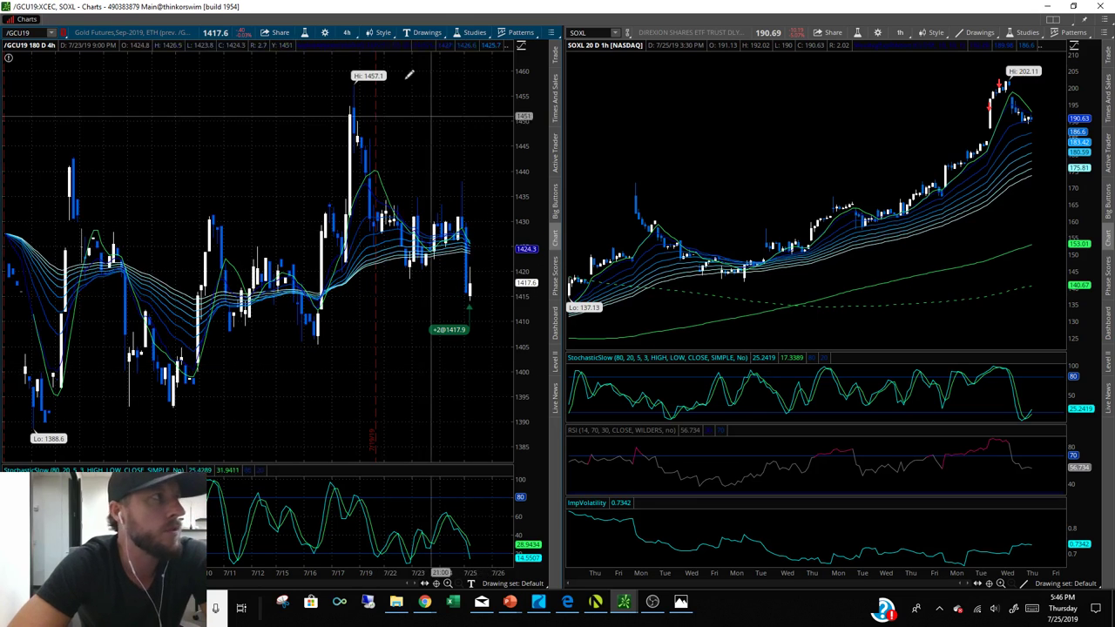
pyautogui.click(347, 33)
pyautogui.click(331, 127)
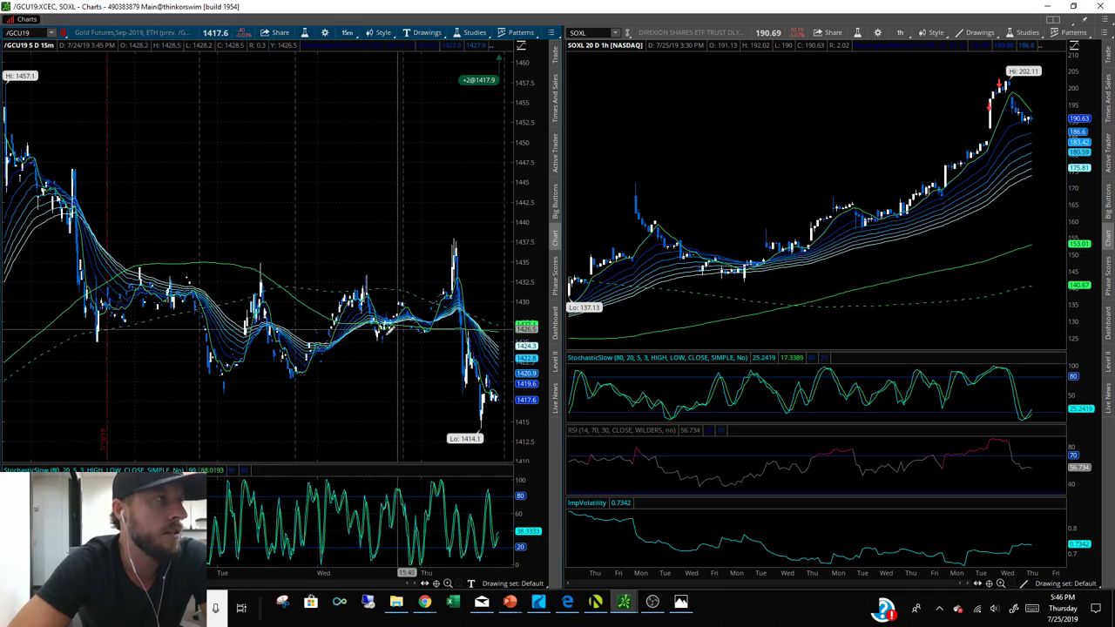
pyautogui.moveTo(398, 331); pyautogui.dragTo(492, 331)
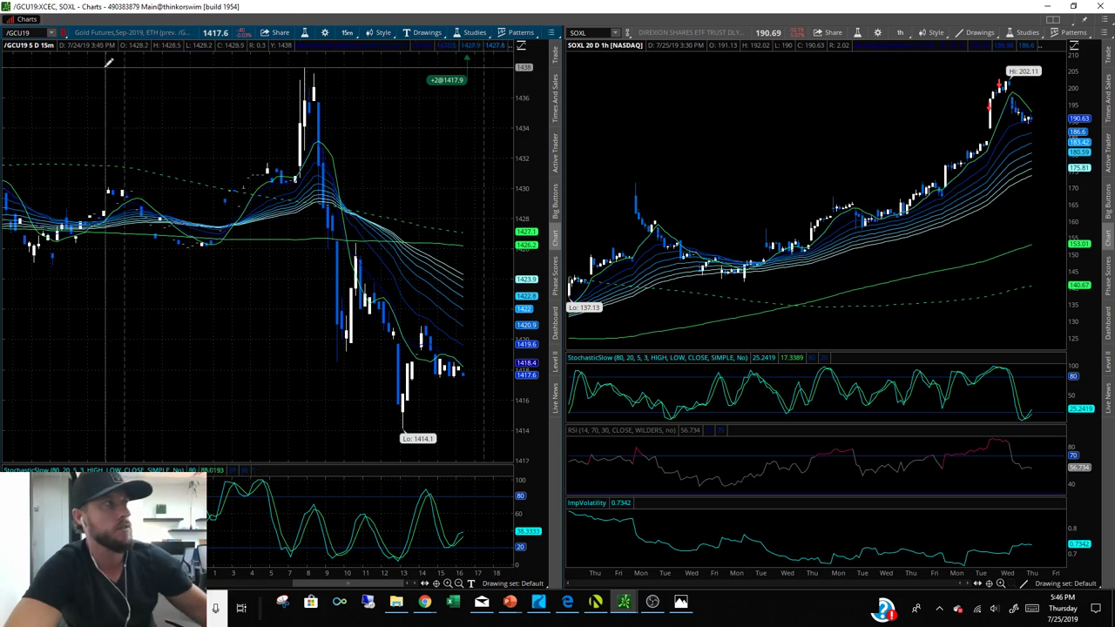
# Load /ZB, then Ultra T-Bond futures /UB, into the left chart
pyautogui.click(24, 32)
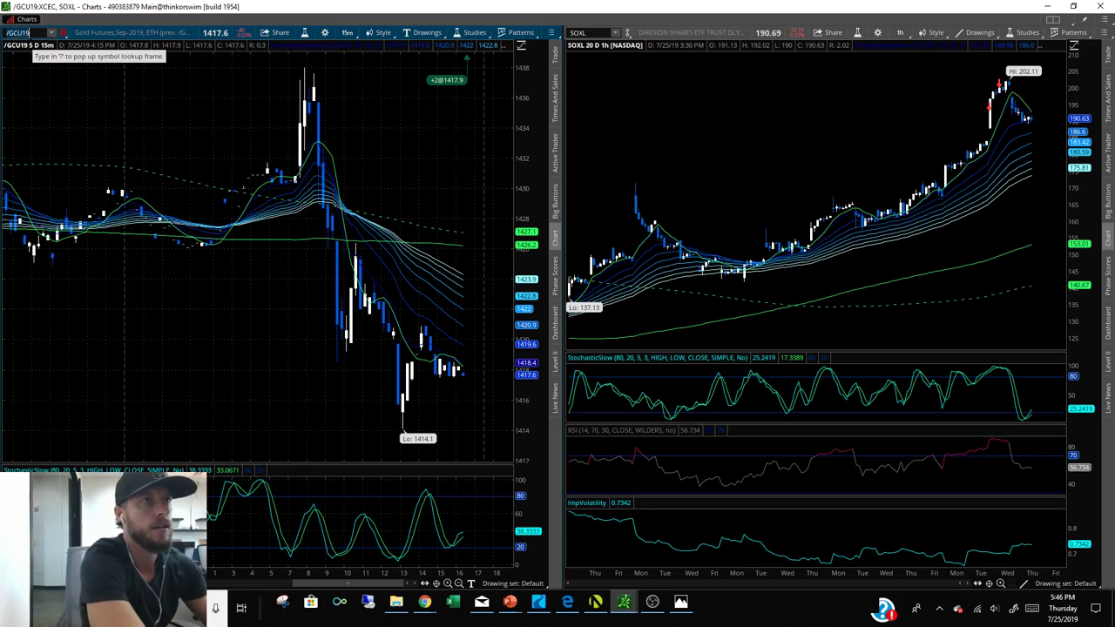
pyautogui.write('/')
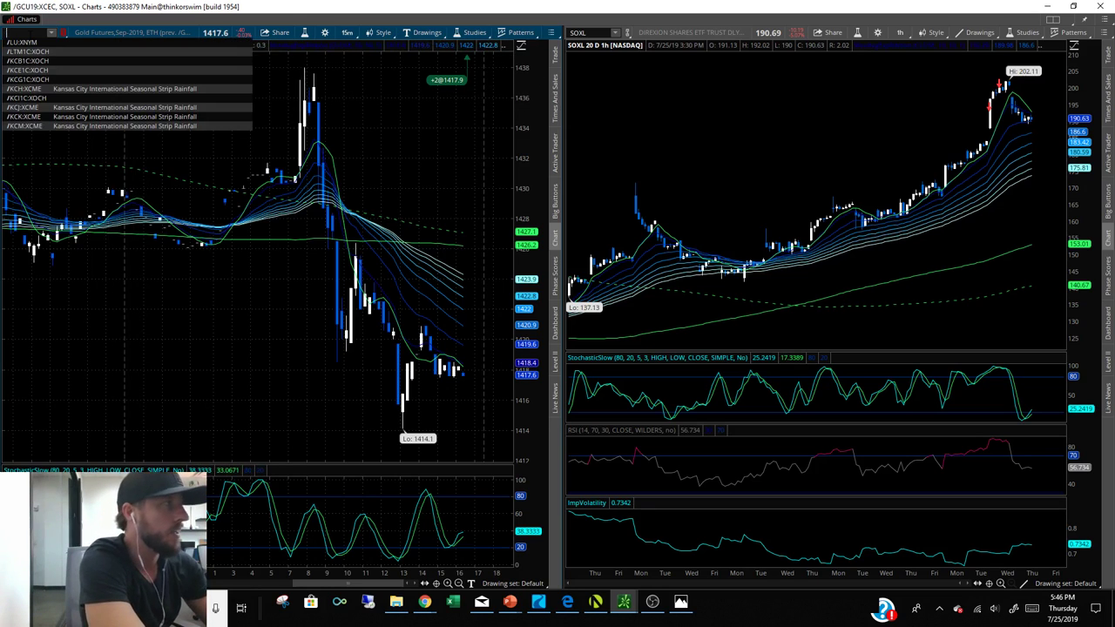
pyautogui.press('Escape')
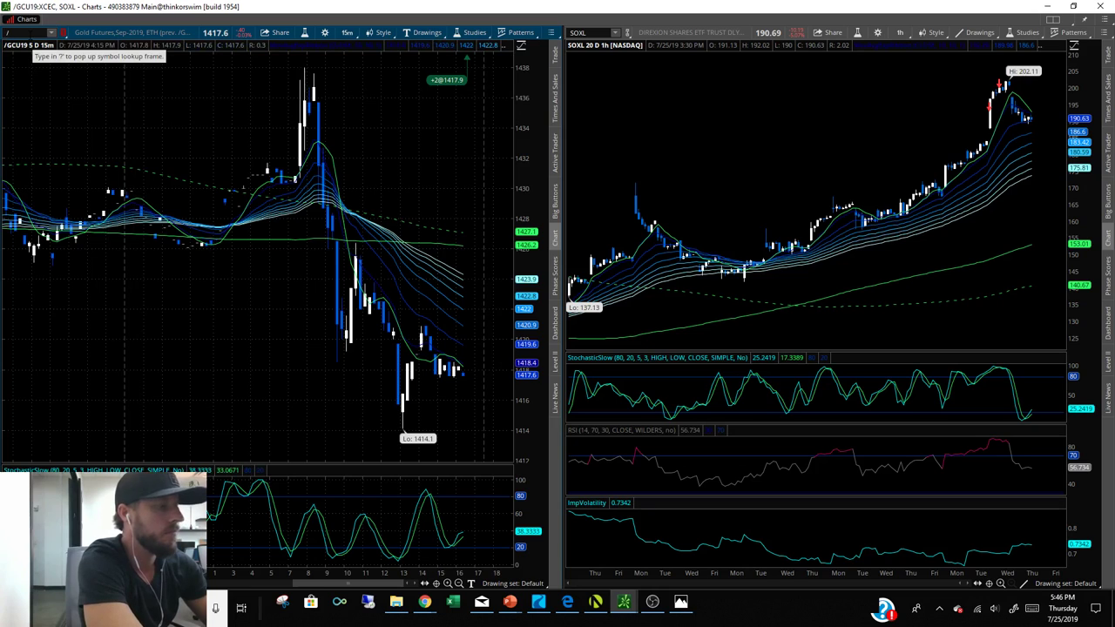
pyautogui.write('/ZB')
pyautogui.press('Return')
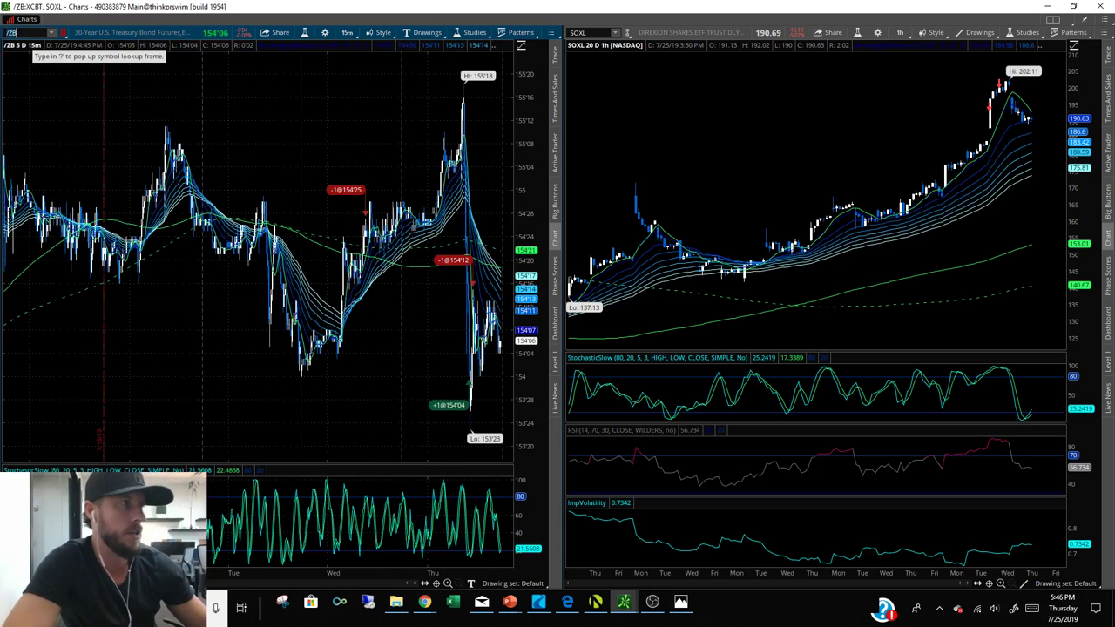
pyautogui.scroll(5, 376, 383)
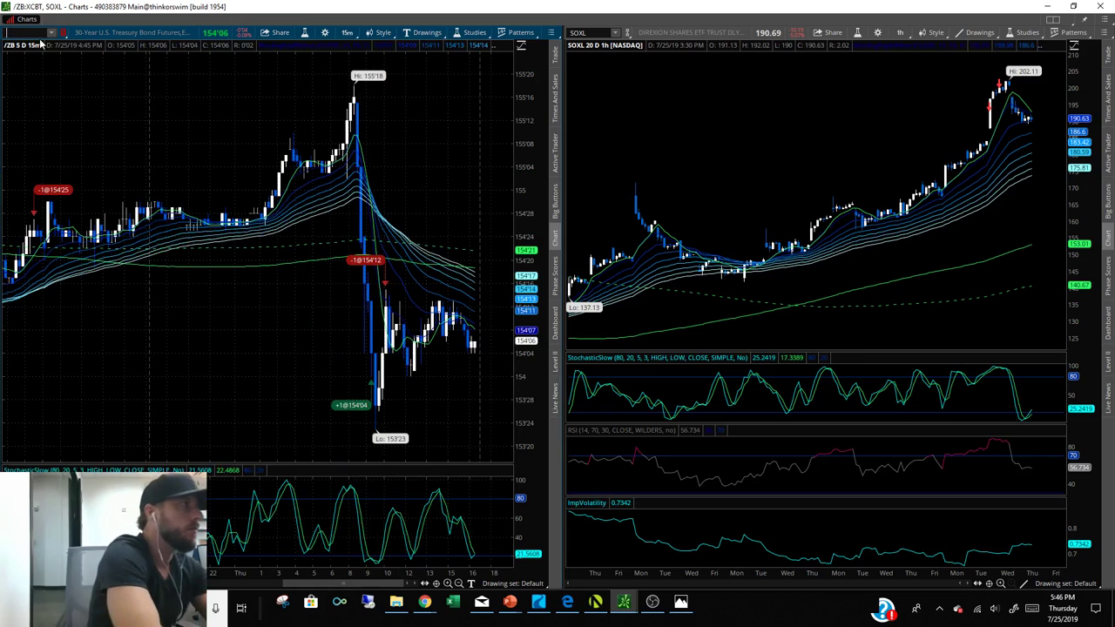
pyautogui.click(22, 33)
pyautogui.write('/UB')
pyautogui.press('Return')
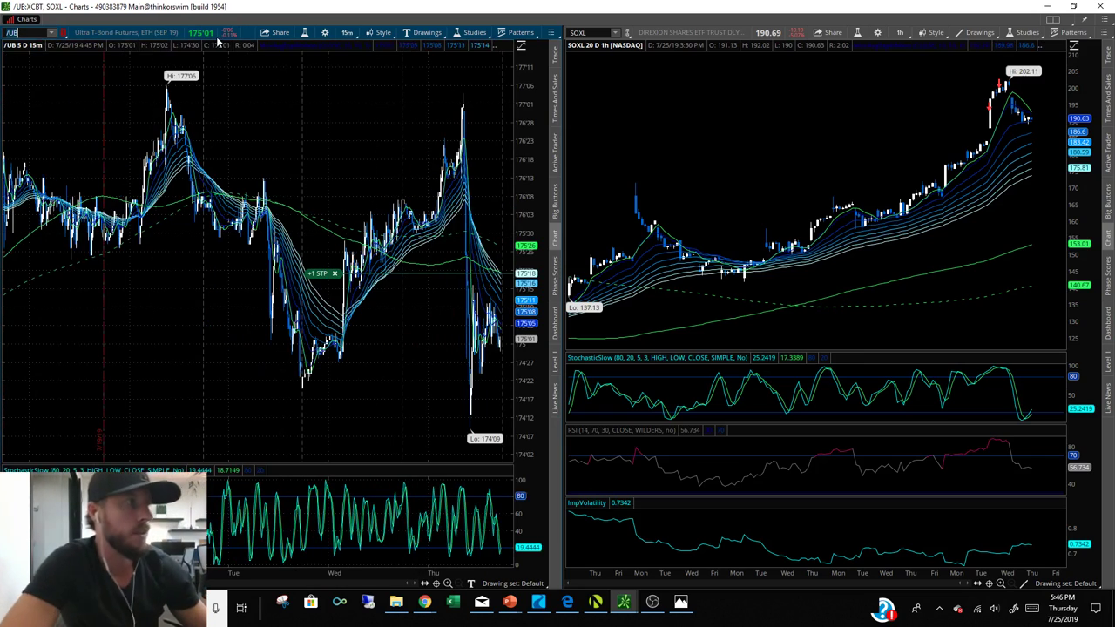
pyautogui.scroll(3, 307, 292)
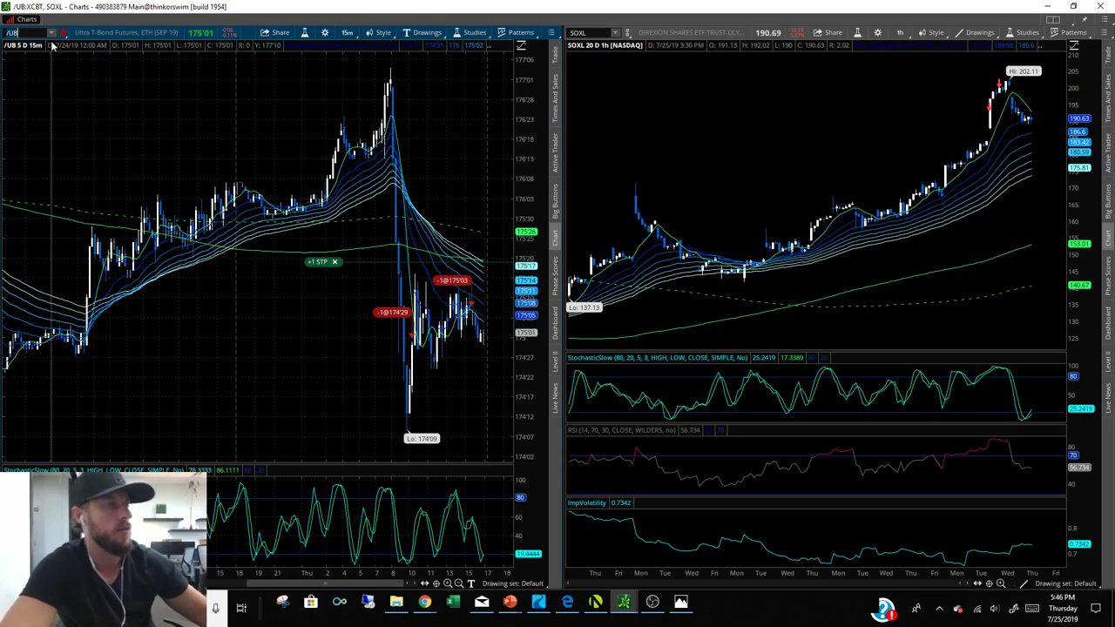
pyautogui.write('/ZF')
pyautogui.press('Return')
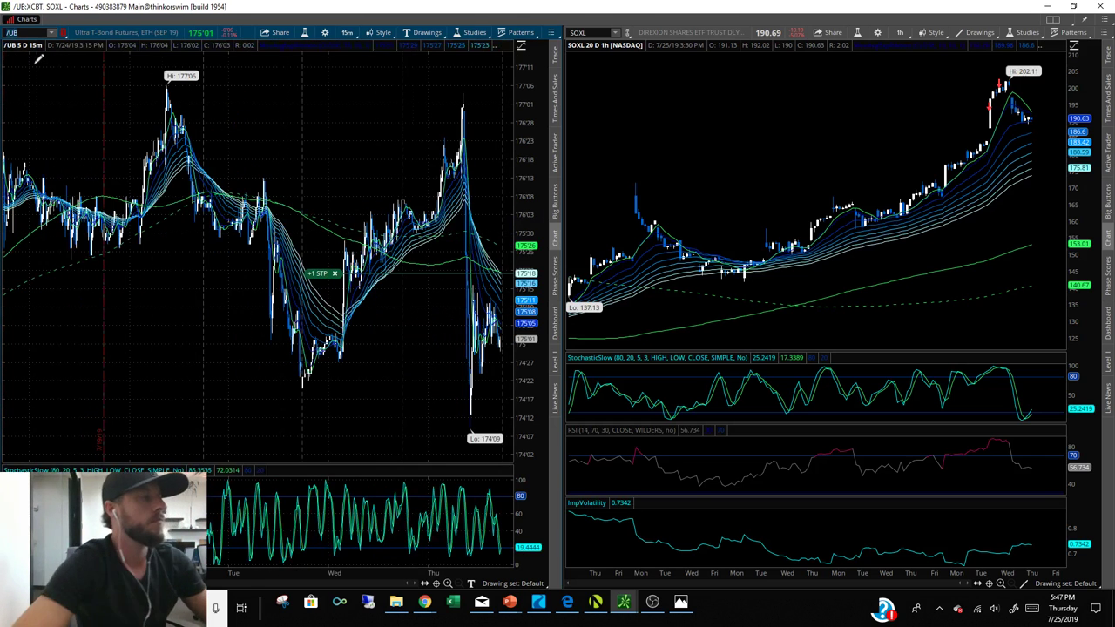
# Zoom the left /UB chart into Thursday's session bars
pyautogui.moveTo(370, 261); pyautogui.dragTo(406, 261)
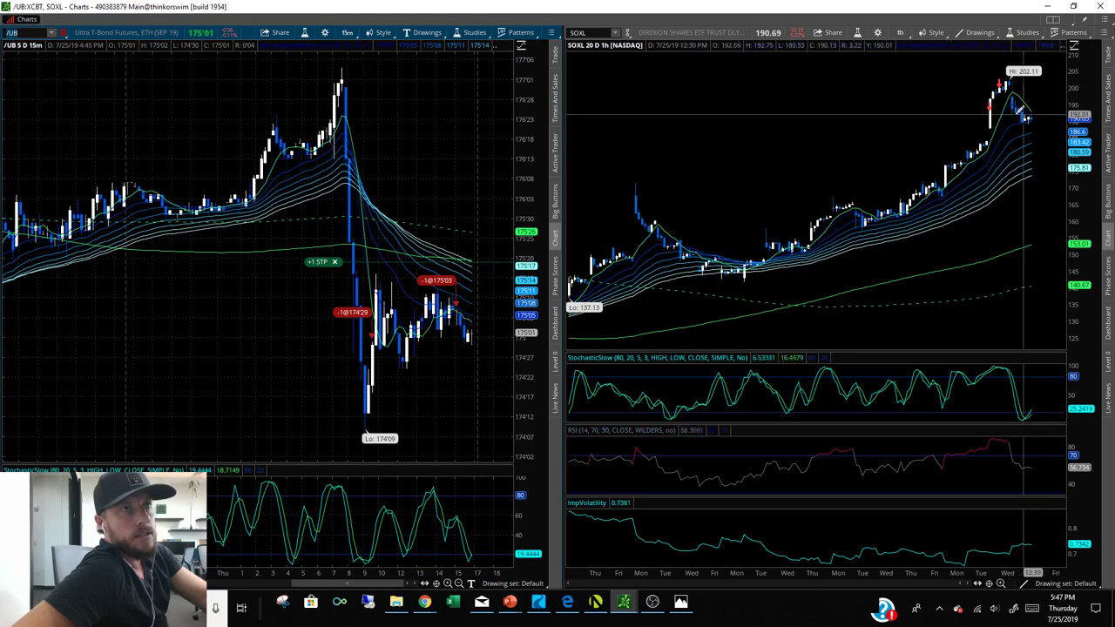
# Switch the right chart to SOXL on 20Y:1D daily bars, zoomed to the period since late 2017
pyautogui.click(582, 33)
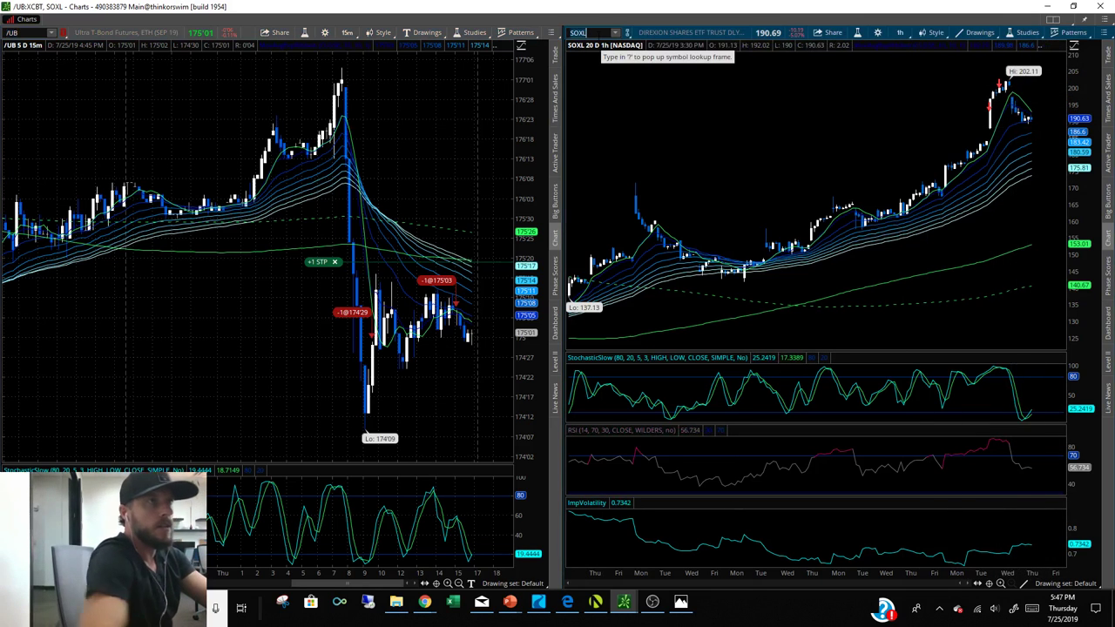
pyautogui.click(901, 33)
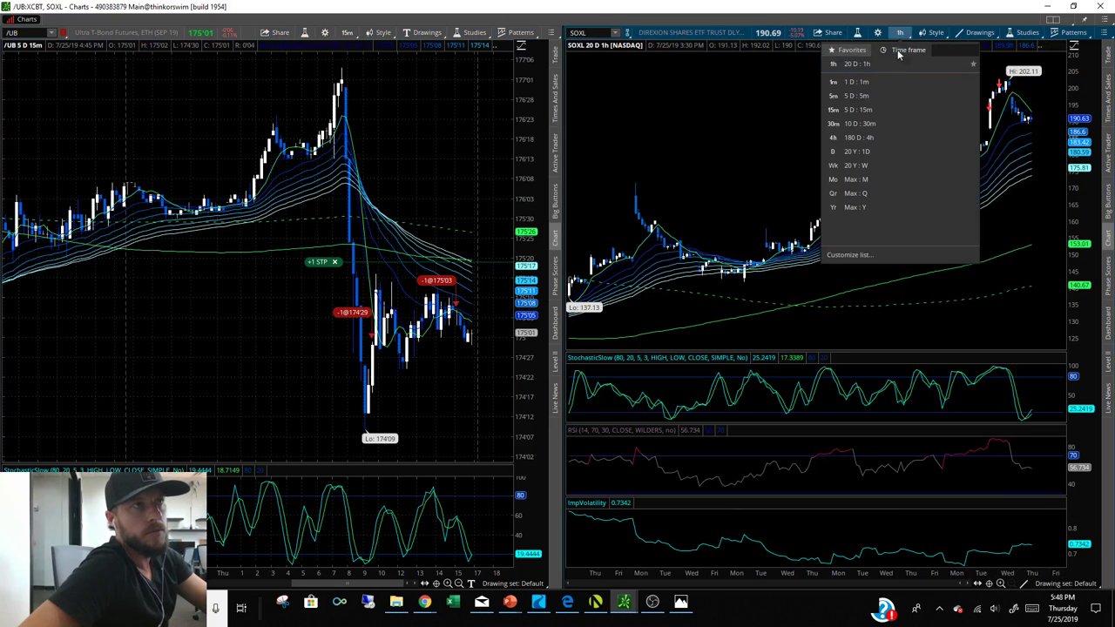
pyautogui.click(856, 151)
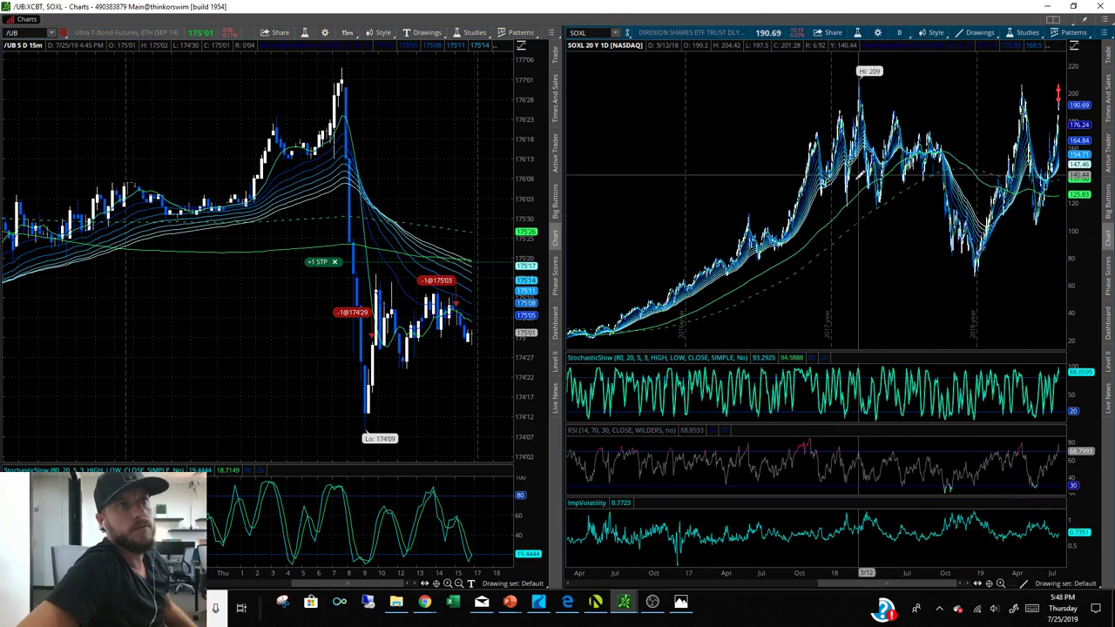
pyautogui.moveTo(793, 179); pyautogui.dragTo(949, 175)
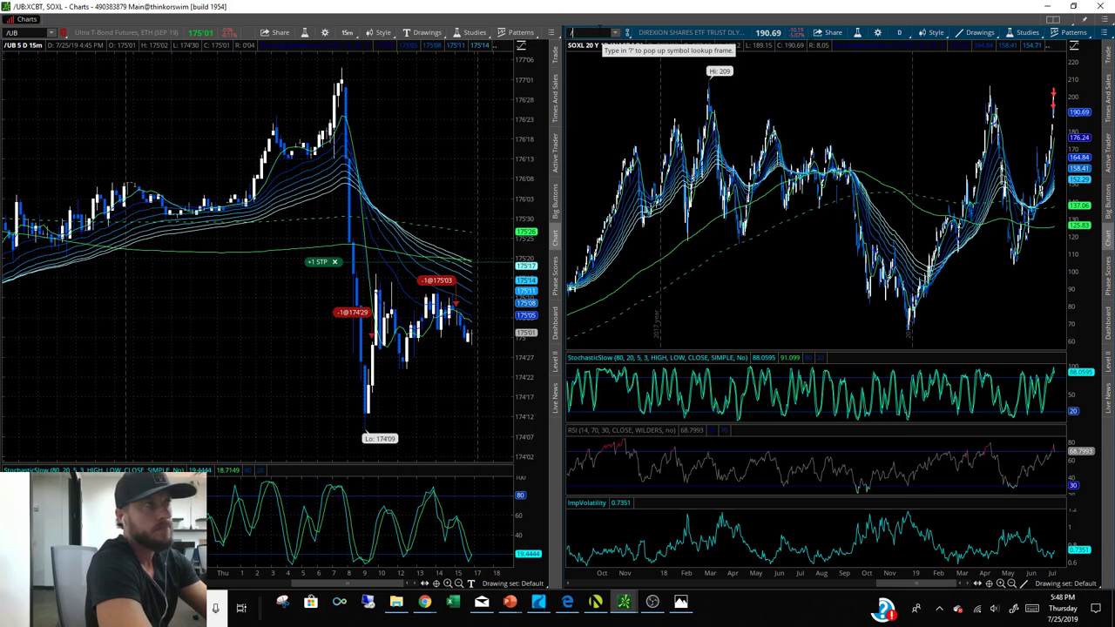
pyautogui.write('/X')
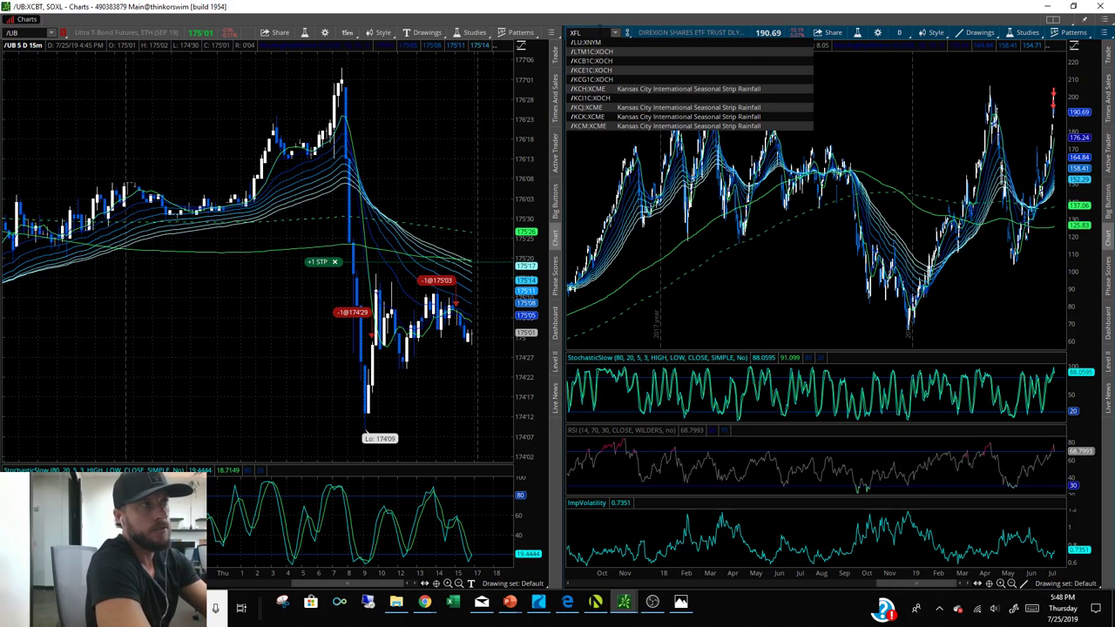
pyautogui.write('FL')
# Load XLF, then XLU, then XLRE into the right chart, zooming XLRE's daily bars to recent months
pyautogui.press('Return')
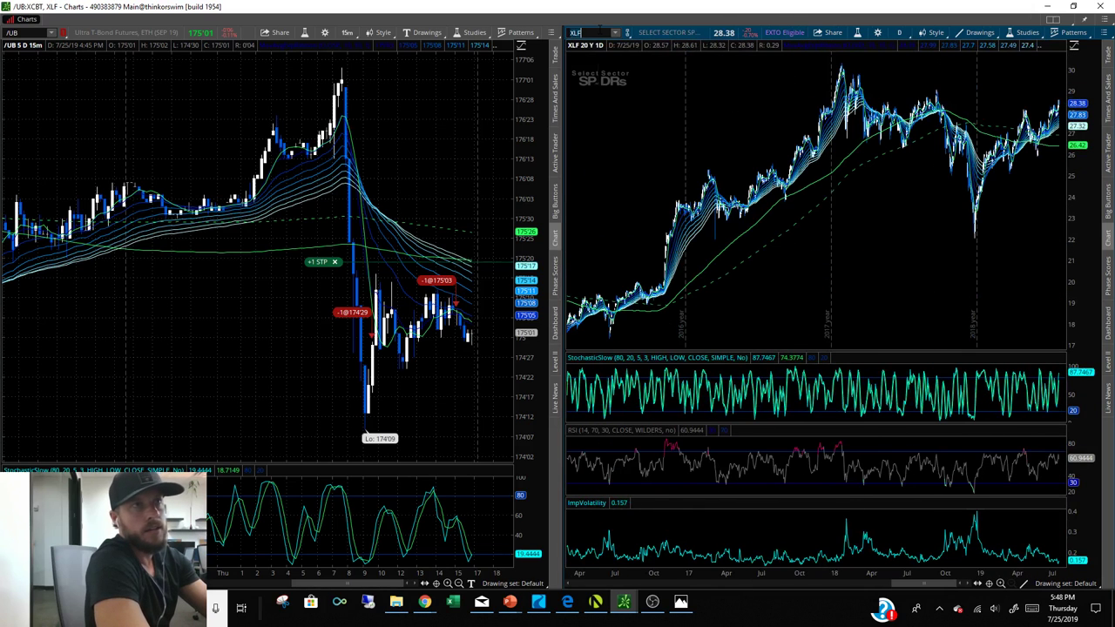
pyautogui.write('/')
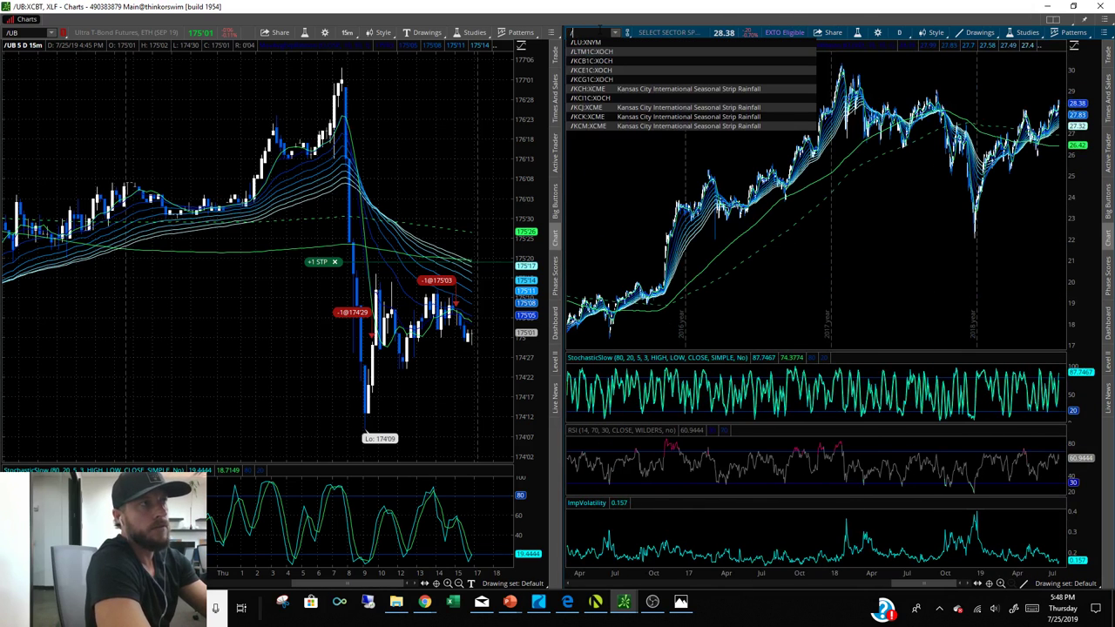
pyautogui.write('U')
pyautogui.press('Return')
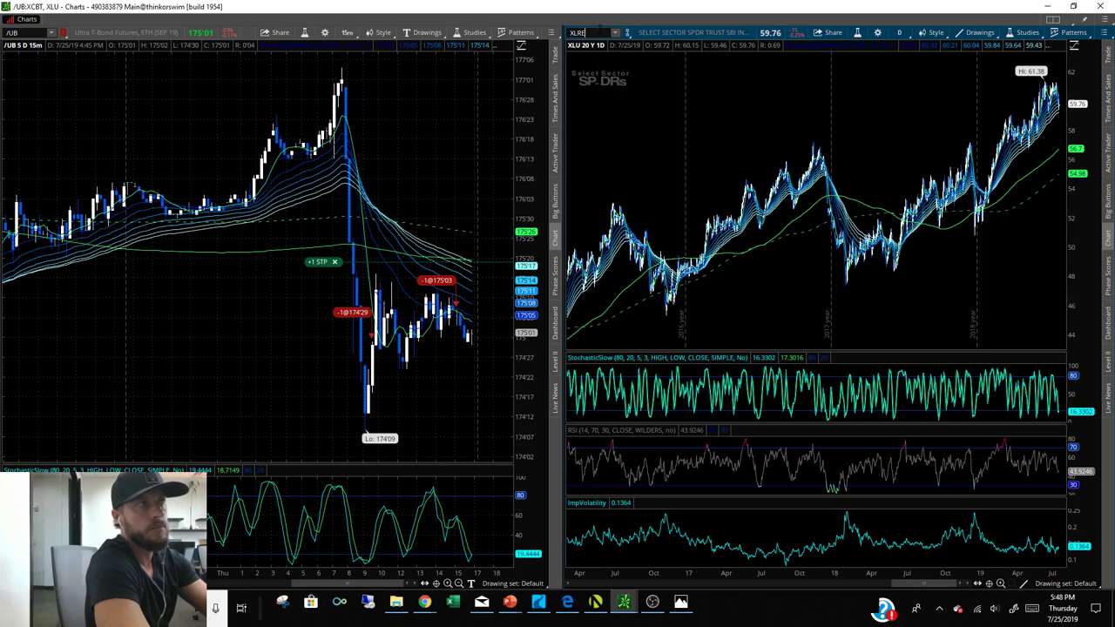
pyautogui.press('Return')
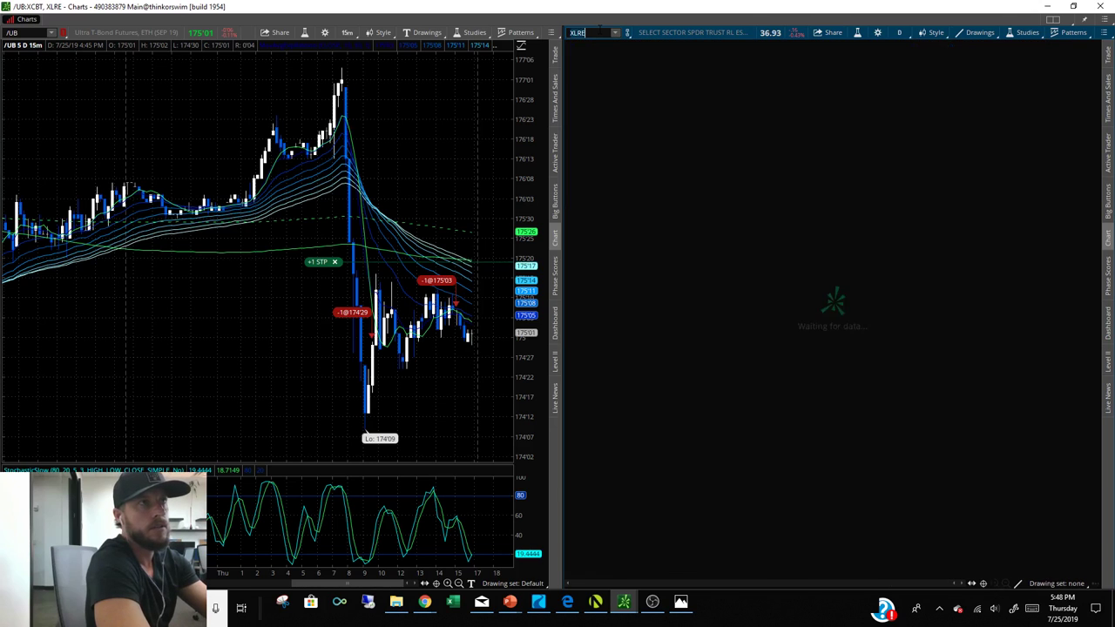
pyautogui.moveTo(915, 200); pyautogui.dragTo(1008, 200)
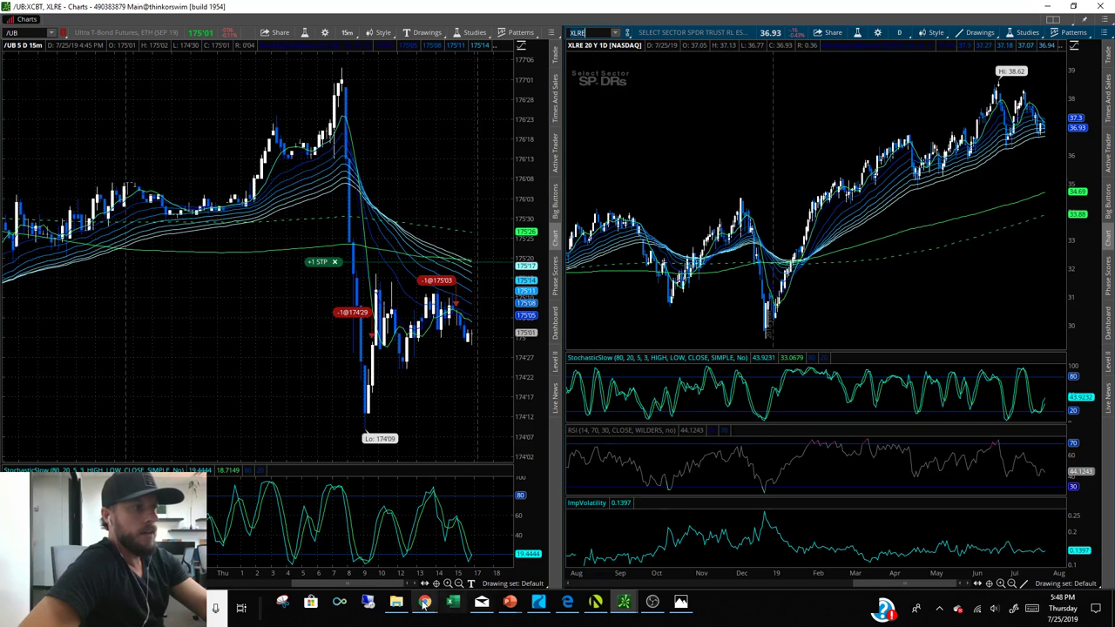
pyautogui.moveTo(424, 602)
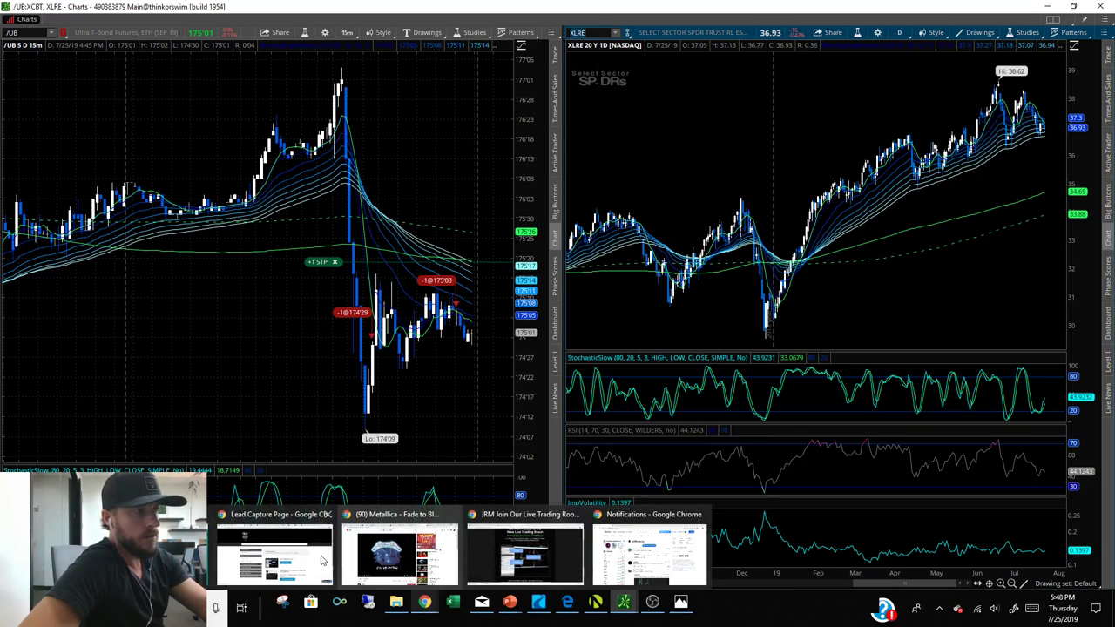
# Return from the live trading room to the trial access page and open Trading Services/Products
pyautogui.click(513, 558)
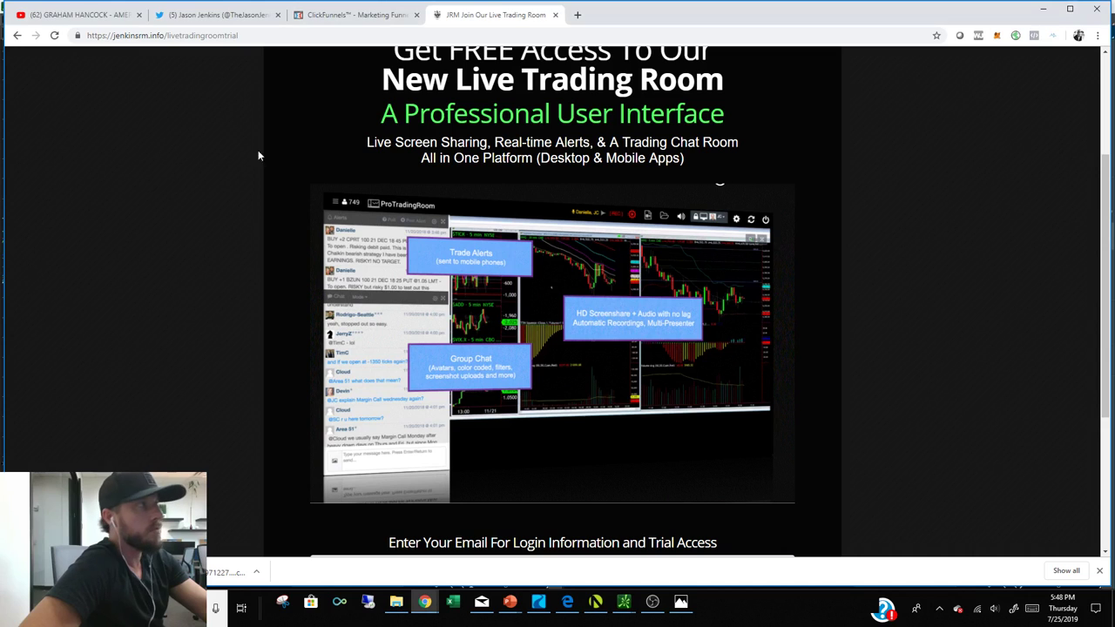
pyautogui.click(17, 36)
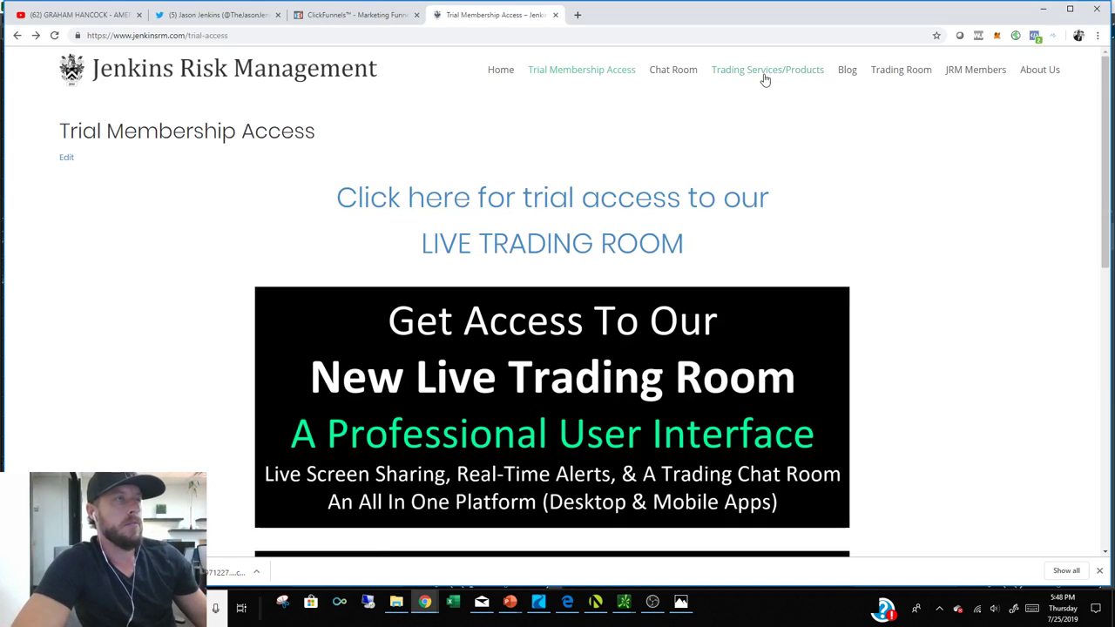
pyautogui.click(770, 73)
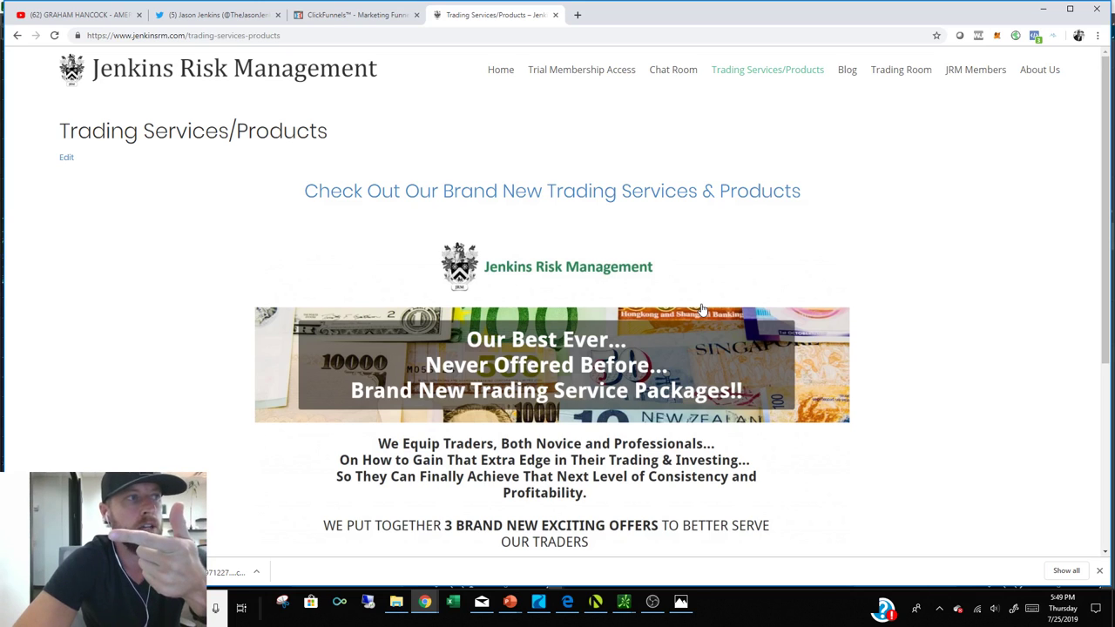
pyautogui.scroll(-2, 625, 353)
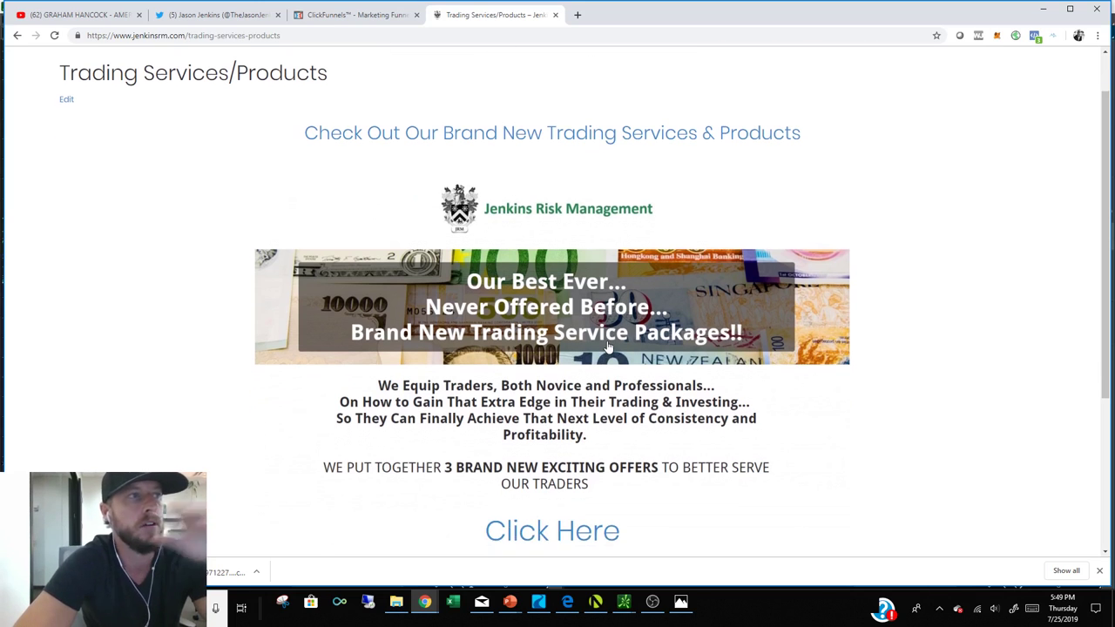
pyautogui.scroll(-1, 610, 340)
pyautogui.scroll(3, 610, 340)
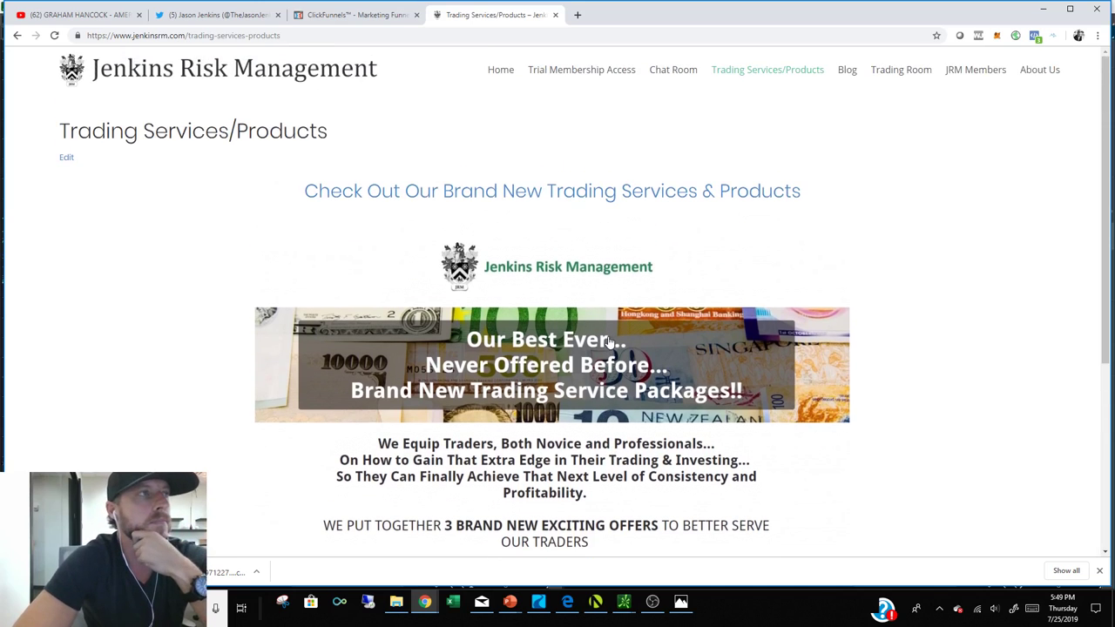
pyautogui.scroll(-2, 642, 331)
pyautogui.scroll(-3, 636, 323)
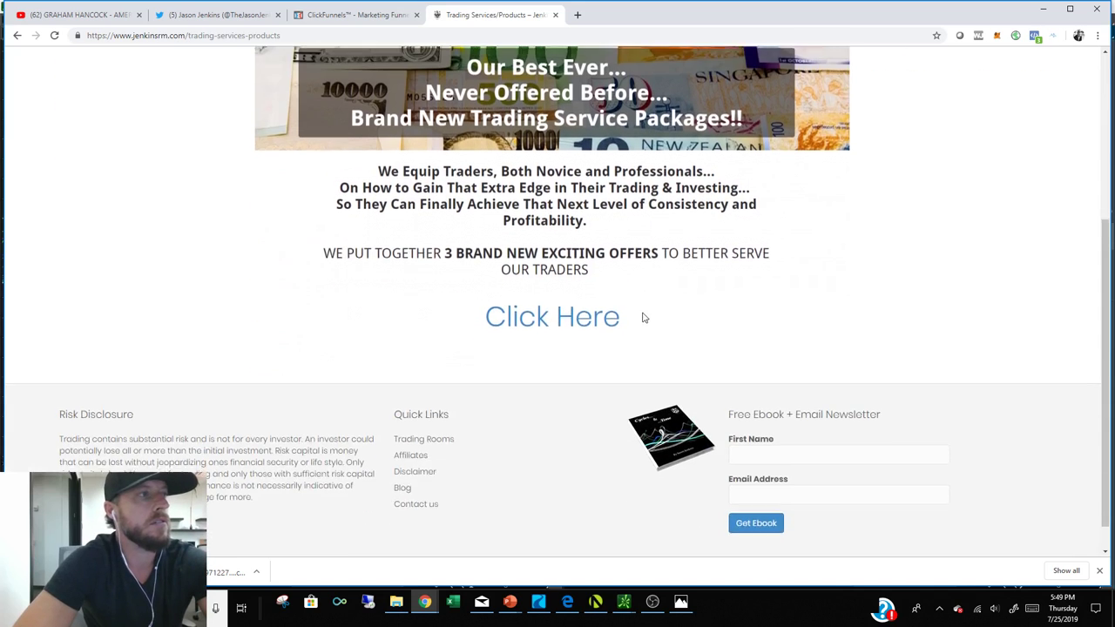
# Open the trading packages page at the $1,895 #2 course offer, briefly checking Trading Floor chat
pyautogui.click(617, 286)
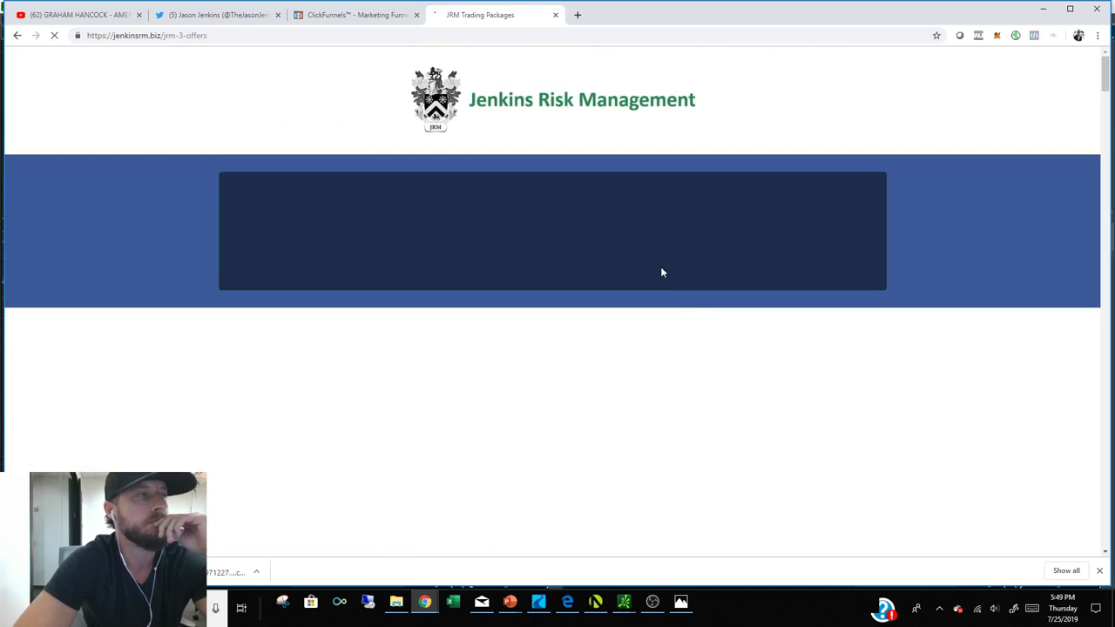
pyautogui.scroll(-3, 671, 262)
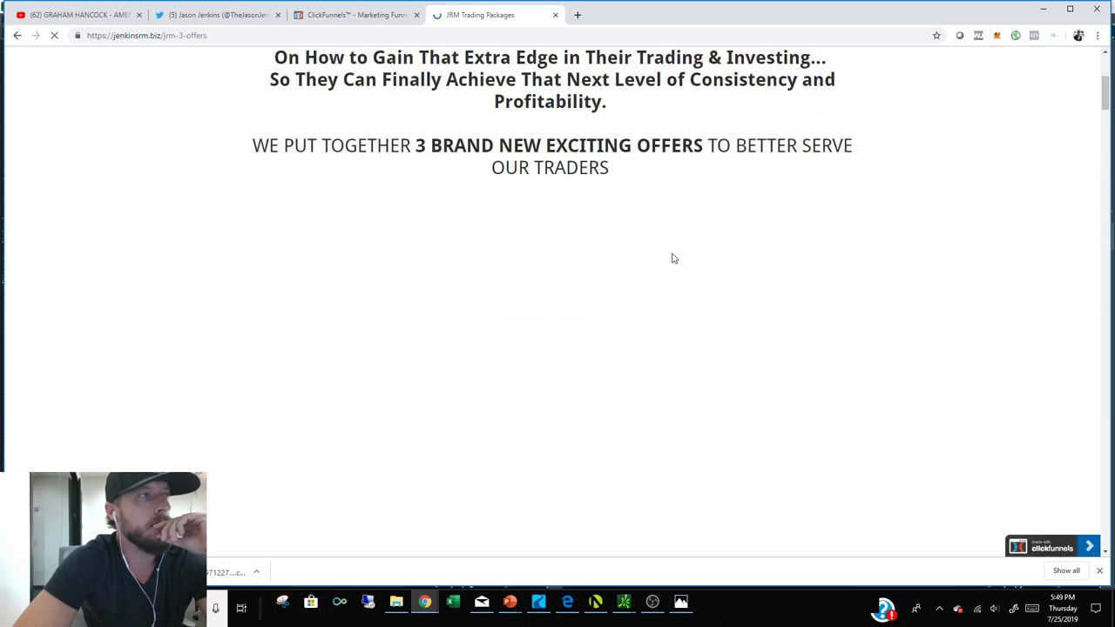
pyautogui.scroll(-5, 681, 262)
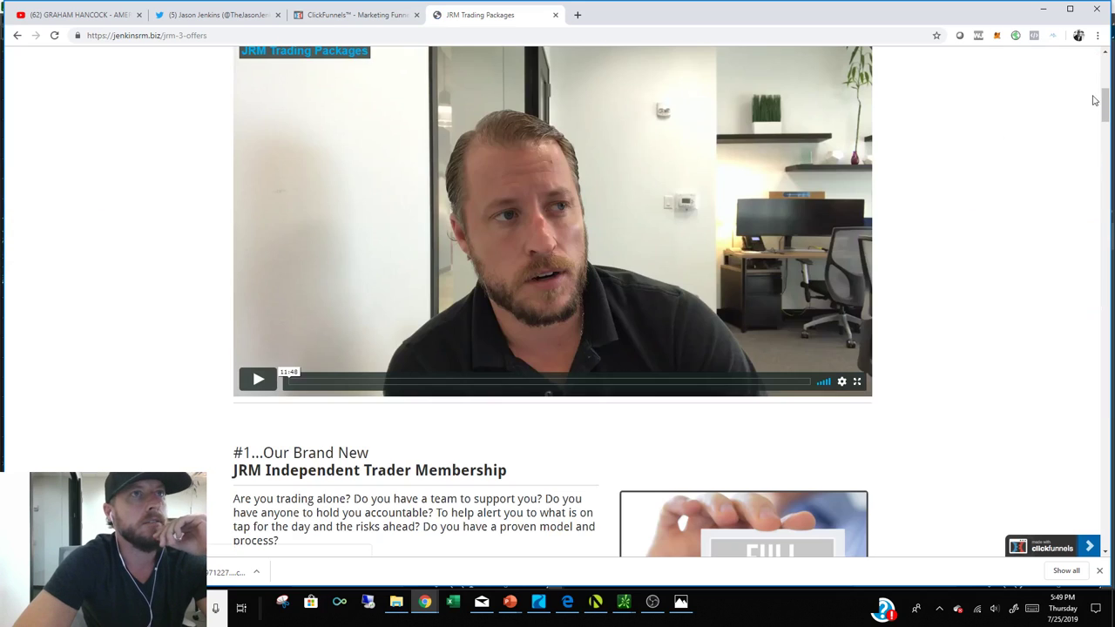
pyautogui.moveTo(1105, 106); pyautogui.dragTo(1093, 170)
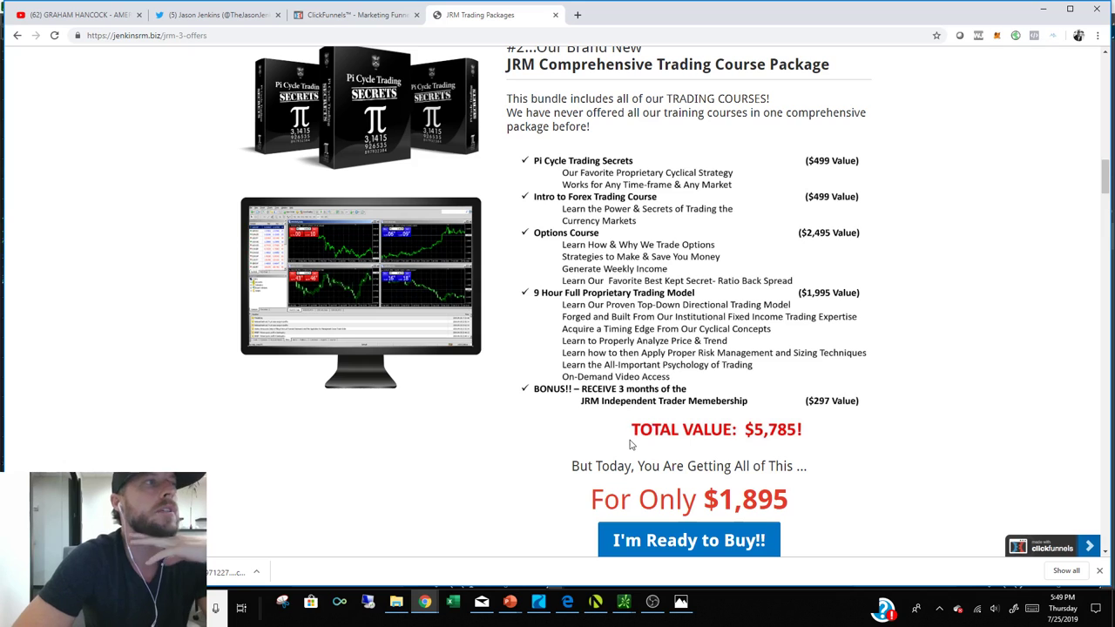
pyautogui.click(538, 602)
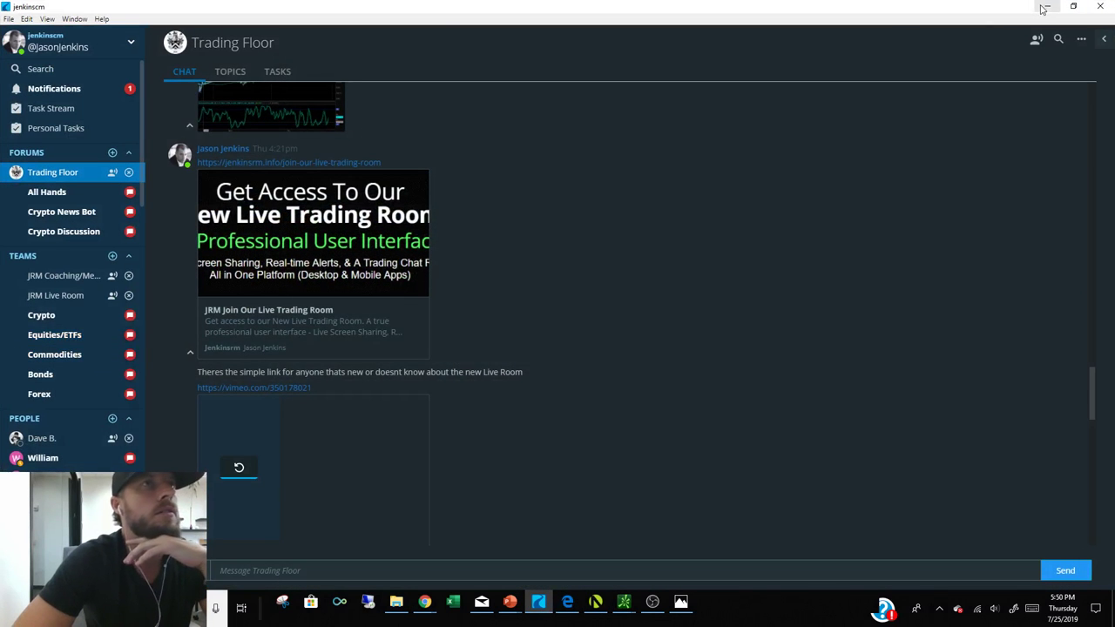
pyautogui.click(1047, 7)
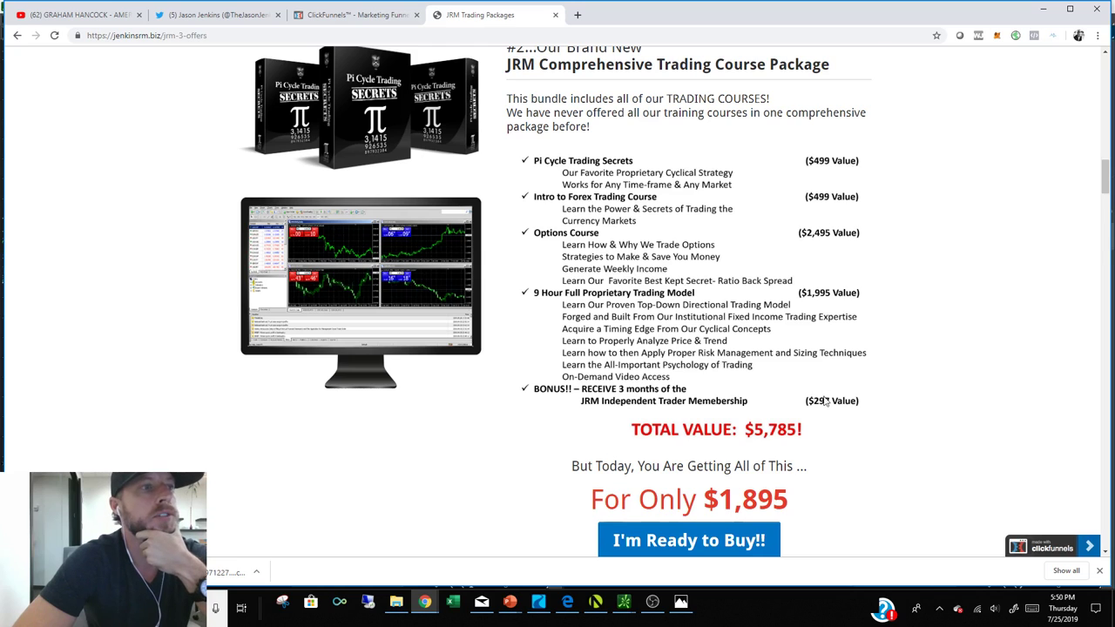
pyautogui.scroll(-1, 826, 401)
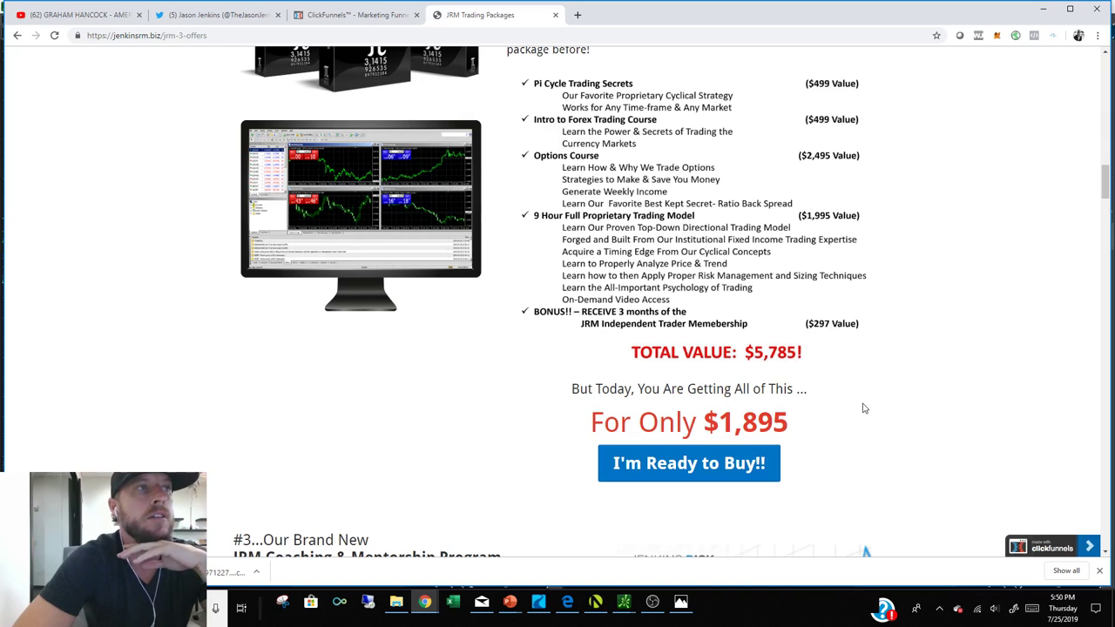
pyautogui.scroll(1, 857, 405)
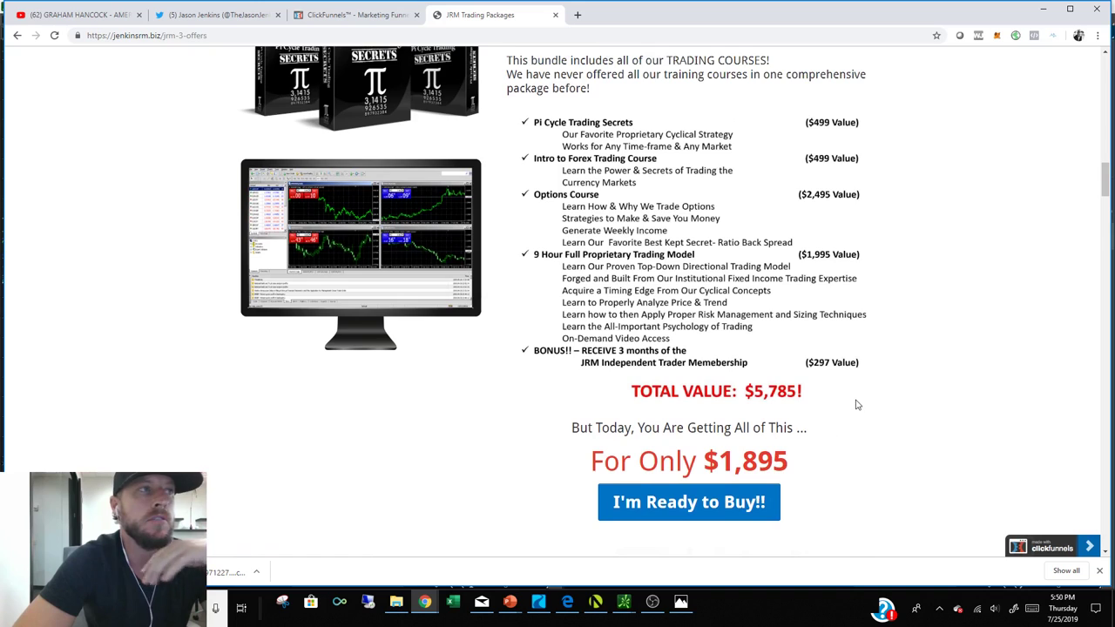
pyautogui.scroll(-3, 857, 405)
pyautogui.scroll(1, 844, 392)
pyautogui.scroll(-2, 843, 392)
pyautogui.scroll(-2, 844, 393)
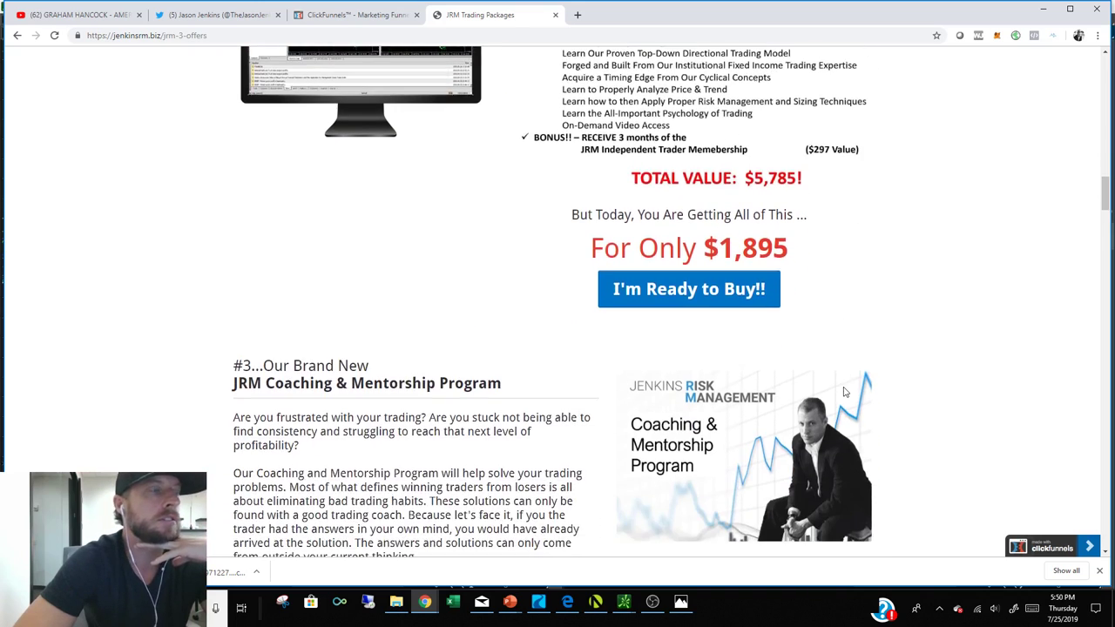
pyautogui.scroll(-2, 843, 392)
pyautogui.scroll(-2, 844, 392)
pyautogui.scroll(-2, 843, 392)
pyautogui.scroll(-2, 844, 392)
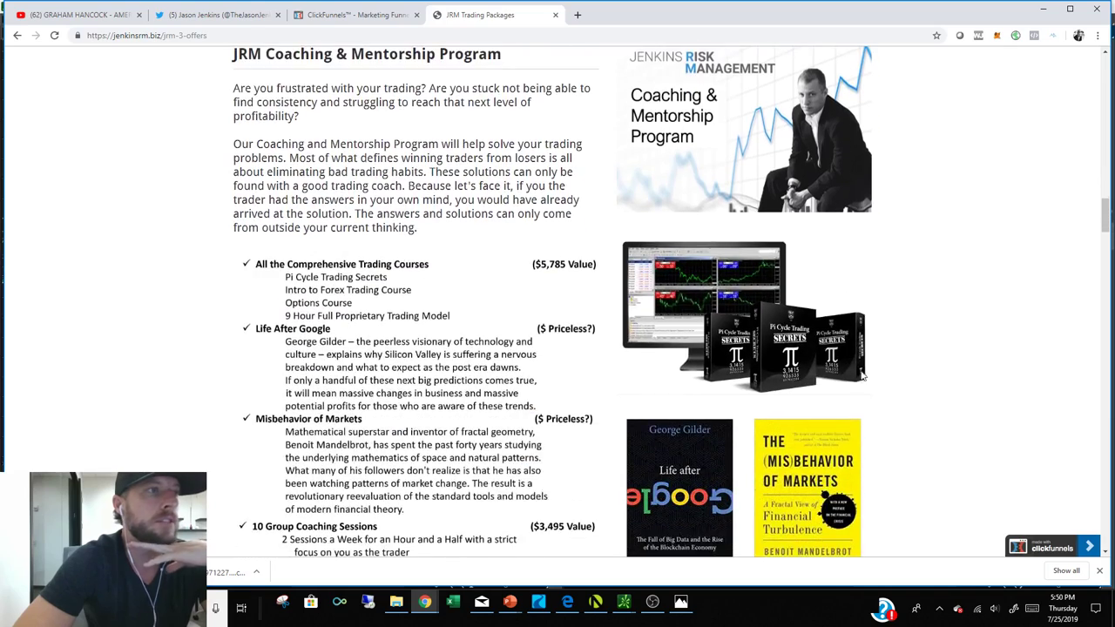
pyautogui.scroll(-2, 869, 414)
pyautogui.scroll(2, 850, 324)
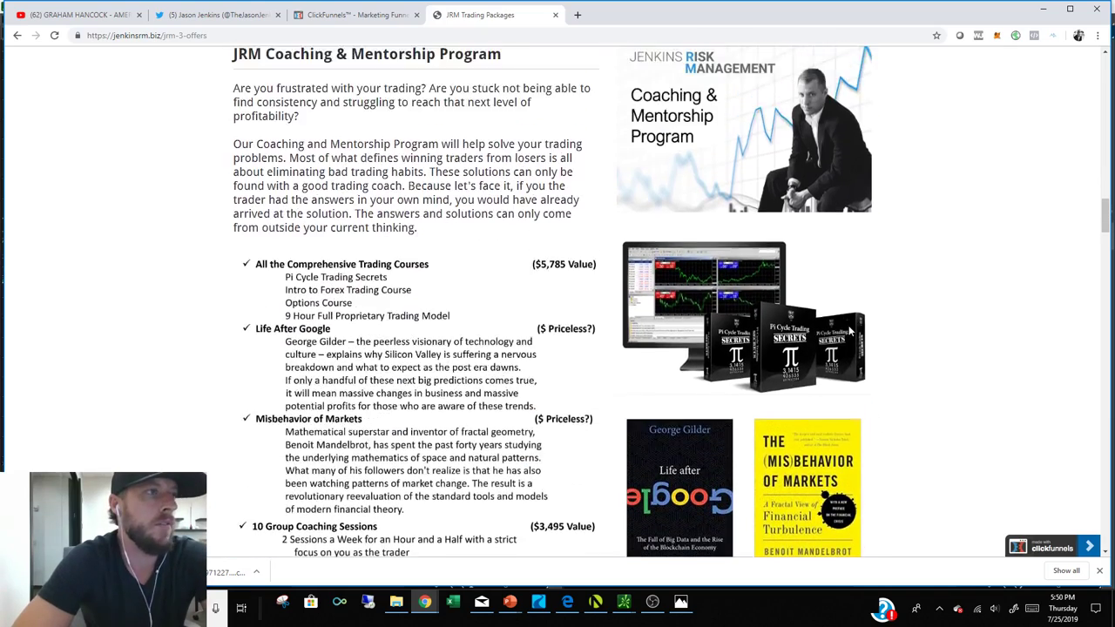
pyautogui.scroll(-2, 850, 324)
pyautogui.scroll(2, 850, 324)
pyautogui.scroll(1, 850, 324)
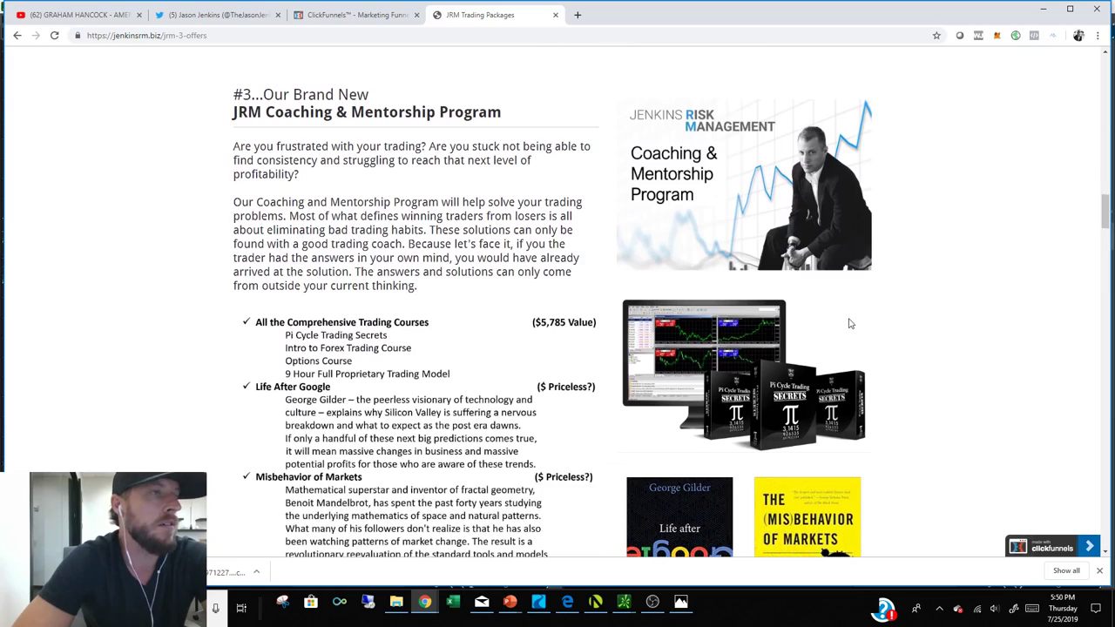
pyautogui.scroll(-2, 850, 324)
pyautogui.scroll(-1, 850, 324)
pyautogui.scroll(2, 851, 324)
pyautogui.scroll(-1, 851, 325)
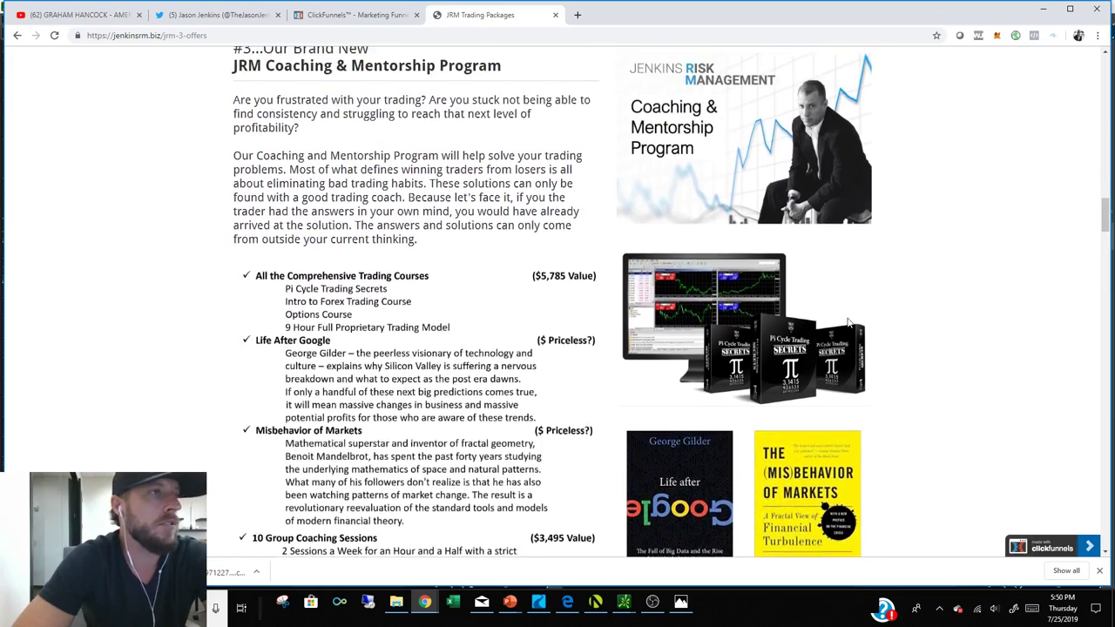
pyautogui.scroll(1, 850, 324)
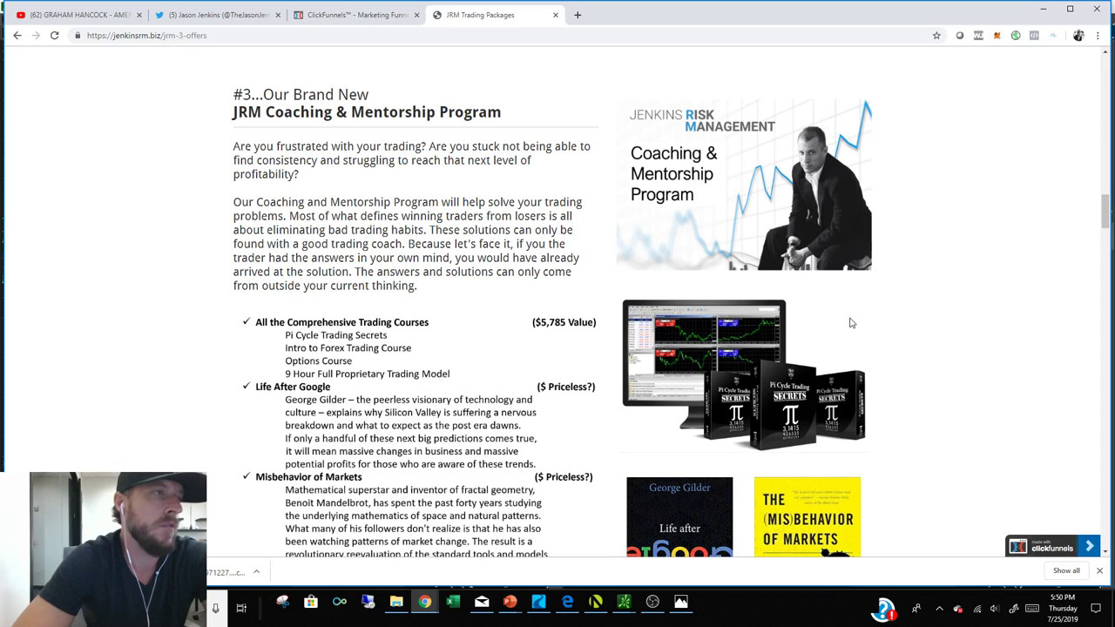
pyautogui.scroll(-1, 851, 324)
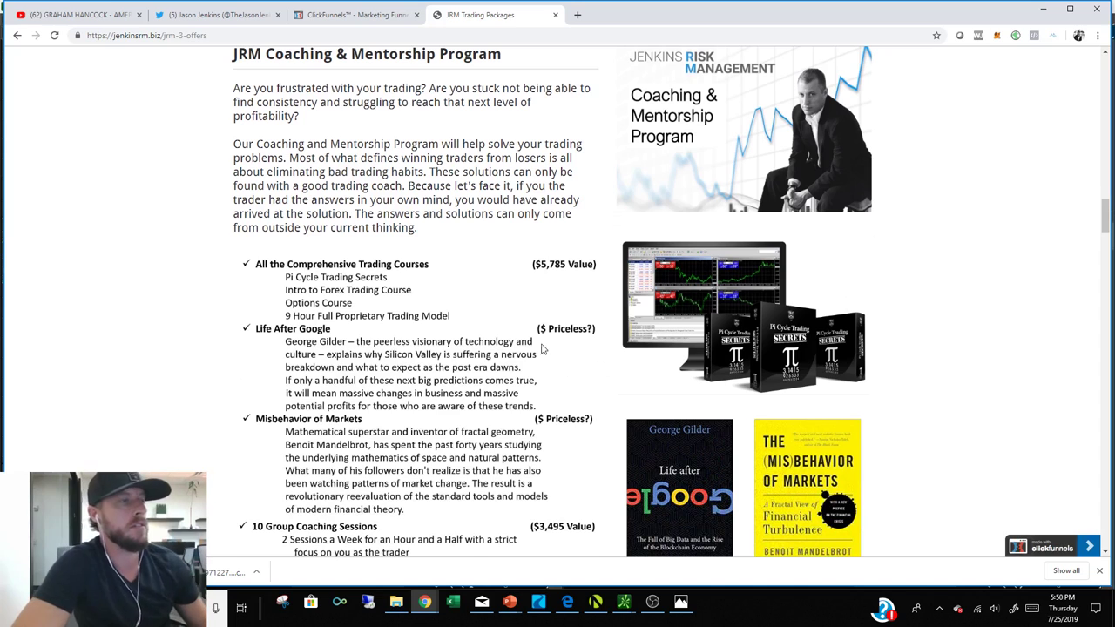
pyautogui.scroll(-1, 580, 262)
pyautogui.scroll(-2, 579, 262)
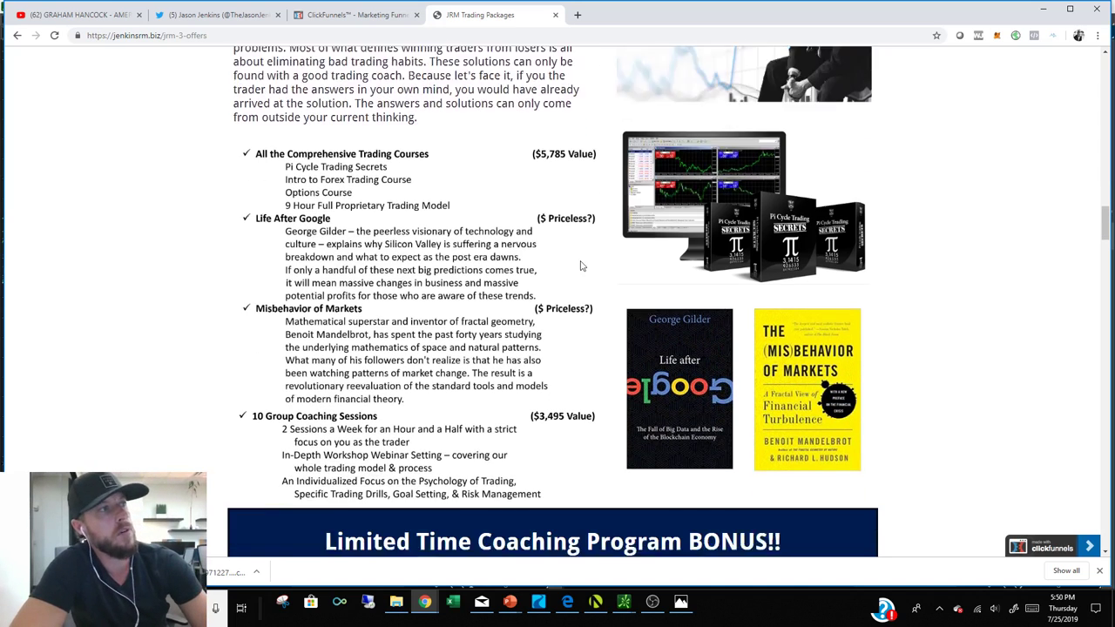
pyautogui.scroll(-3, 533, 362)
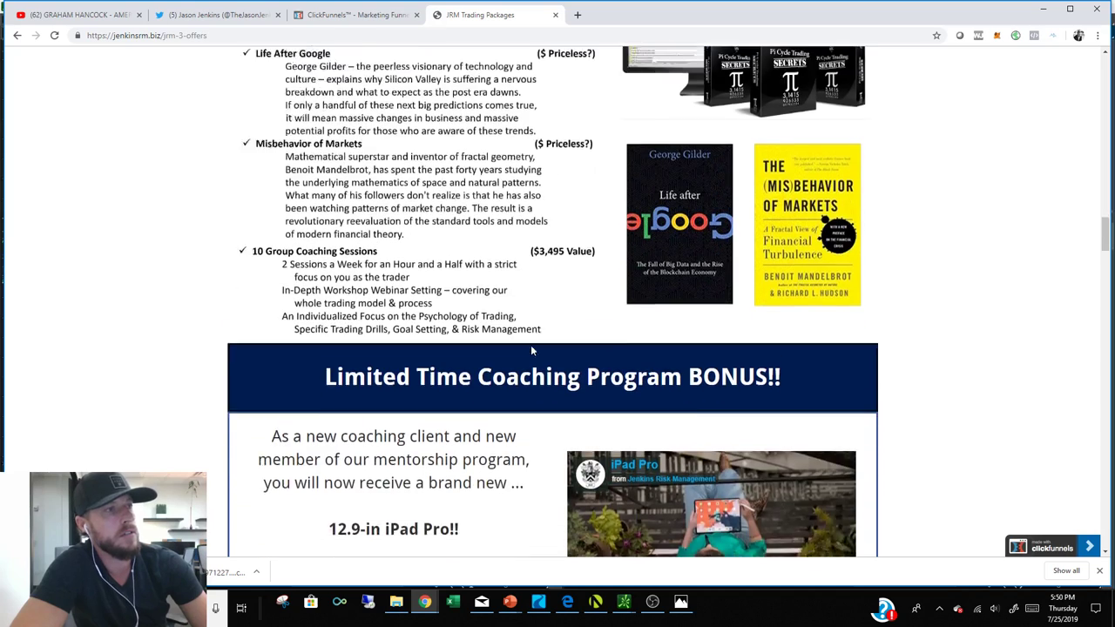
pyautogui.scroll(-3, 534, 357)
pyautogui.scroll(-3, 539, 348)
pyautogui.scroll(-4, 539, 346)
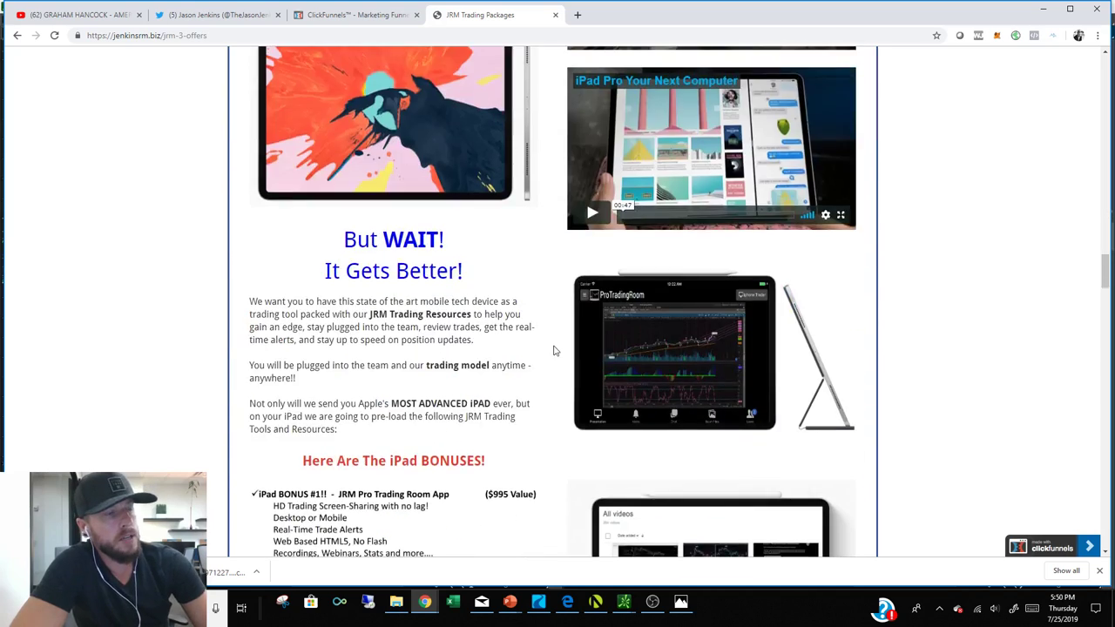
pyautogui.scroll(-3, 539, 346)
pyautogui.scroll(-3, 567, 331)
pyautogui.scroll(-3, 592, 305)
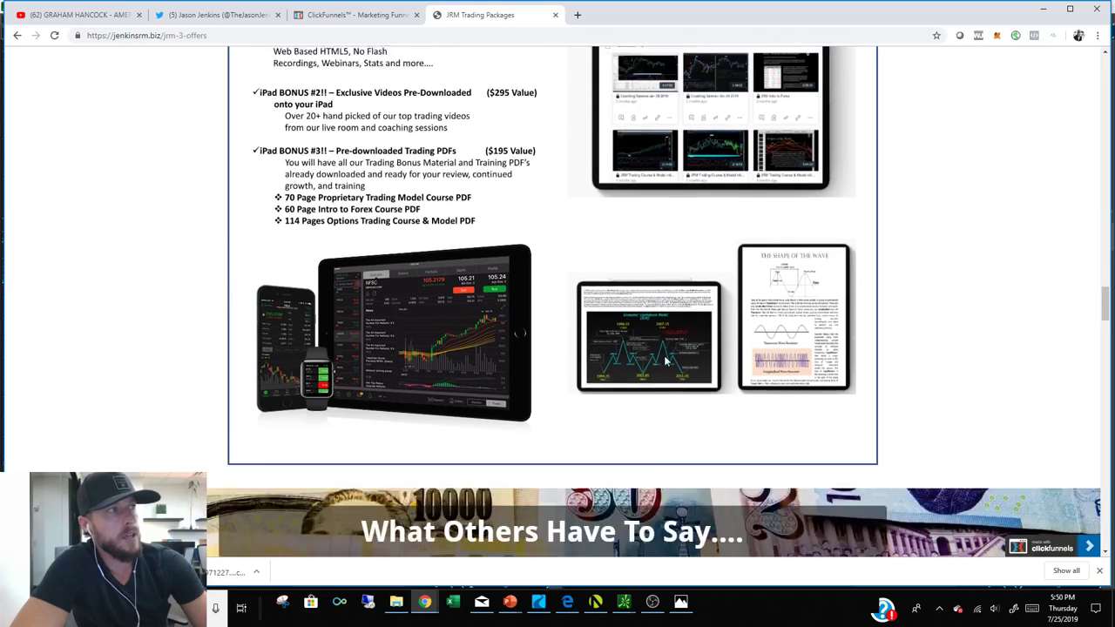
pyautogui.scroll(-4, 519, 332)
pyautogui.scroll(3, 436, 262)
pyautogui.scroll(-4, 326, 273)
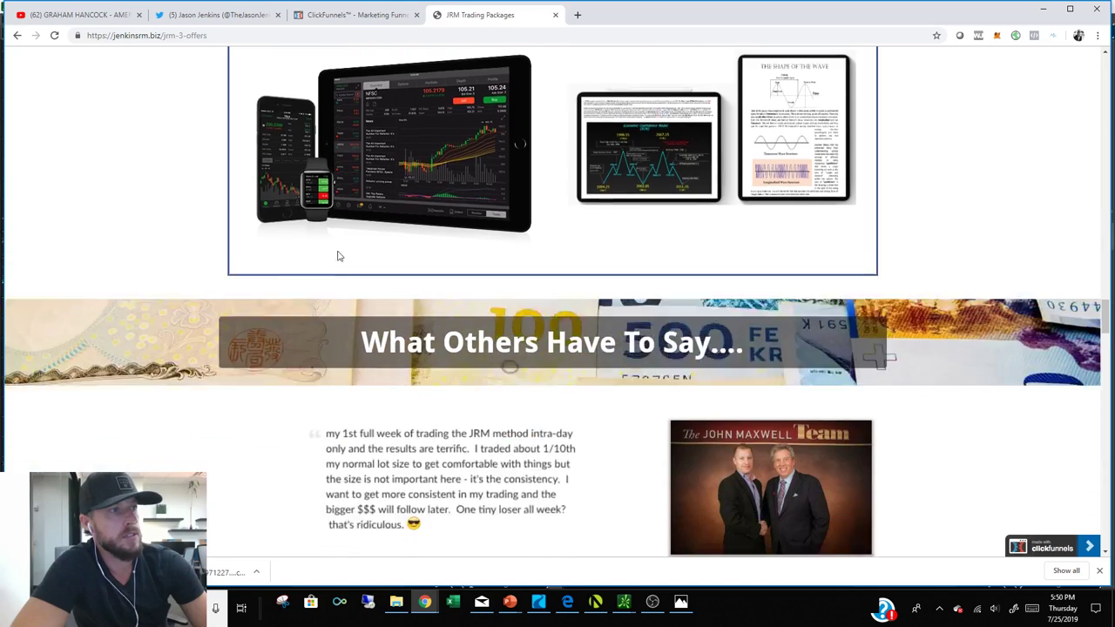
pyautogui.scroll(-4, 349, 262)
pyautogui.scroll(-3, 418, 252)
pyautogui.scroll(-2, 426, 248)
pyautogui.scroll(-4, 426, 248)
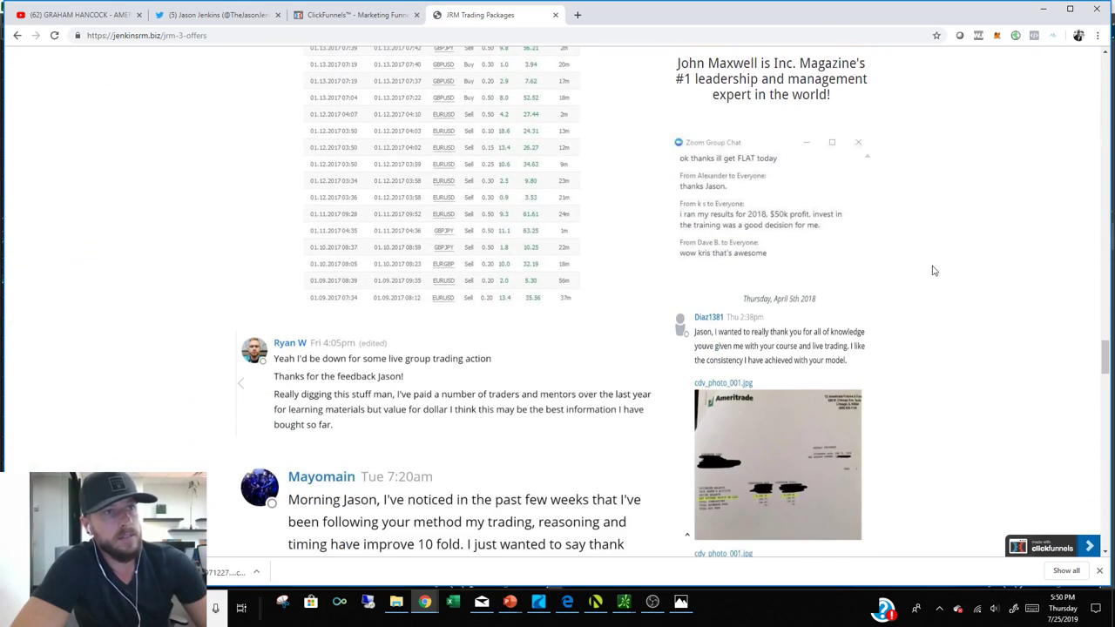
pyautogui.moveTo(1104, 357)
pyautogui.mouseDown()
pyautogui.moveTo(1104, 494)
pyautogui.moveTo(1083, 501)
pyautogui.mouseUp()
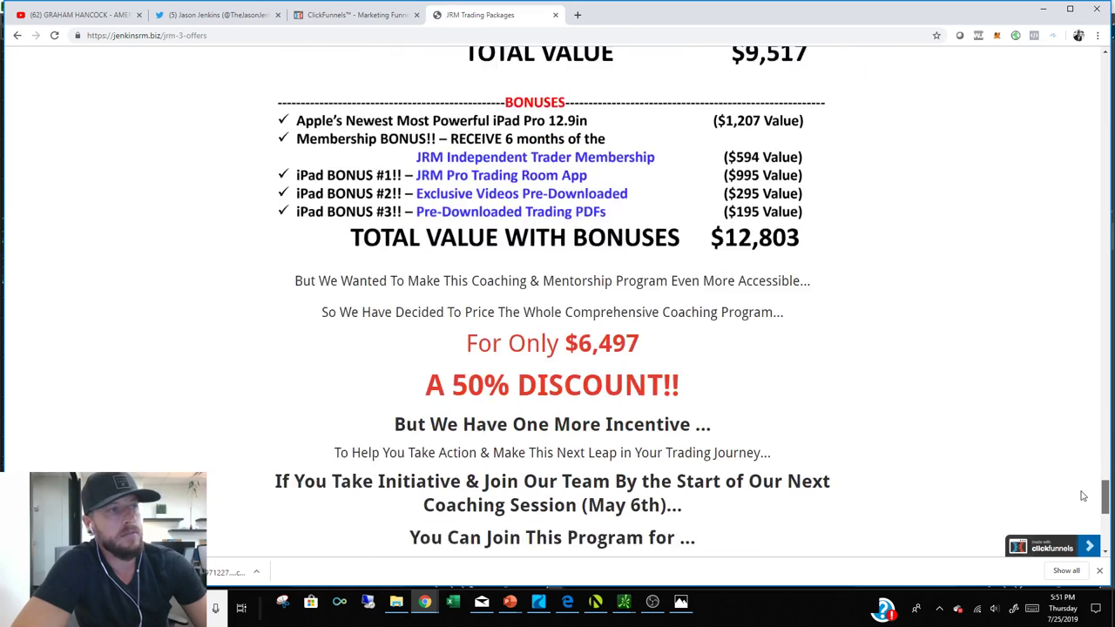
pyautogui.scroll(-1, 649, 324)
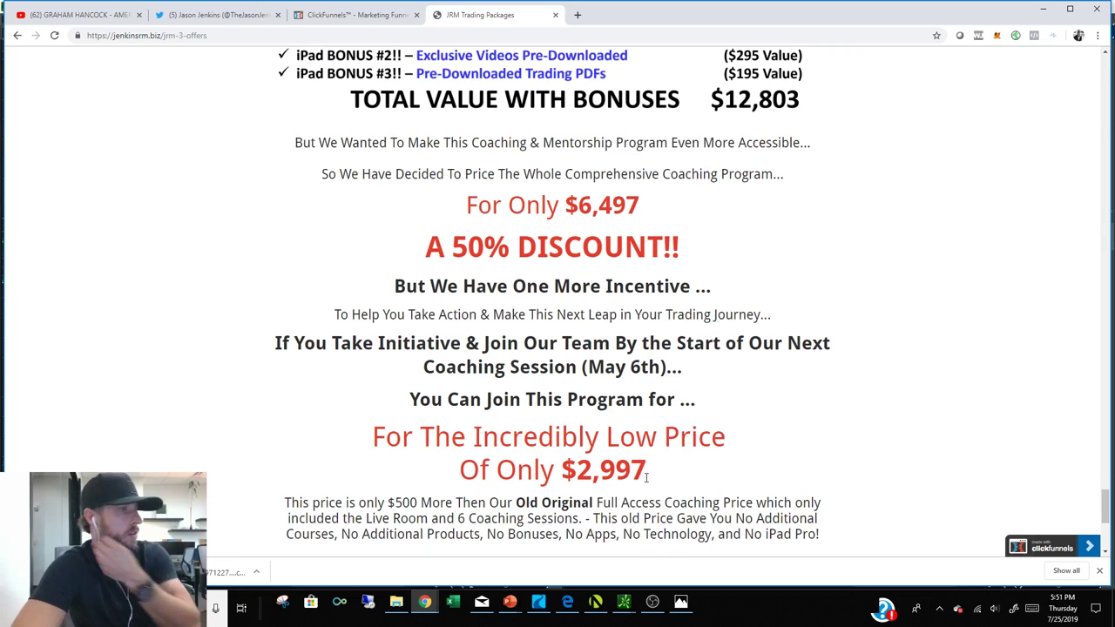
pyautogui.scroll(-2, 613, 494)
pyautogui.scroll(-2, 688, 451)
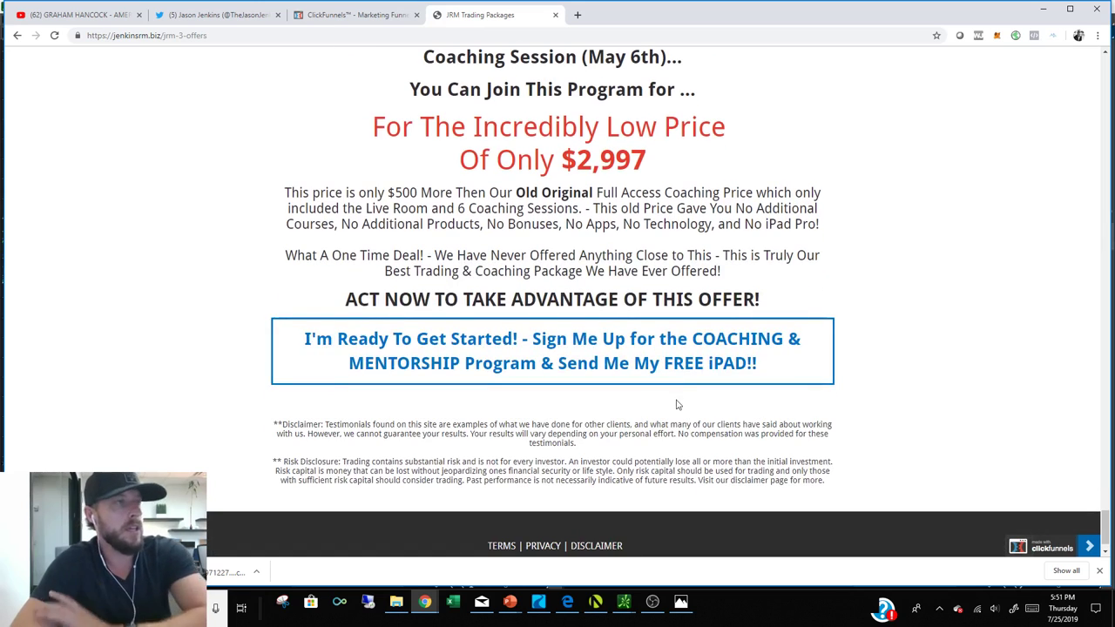